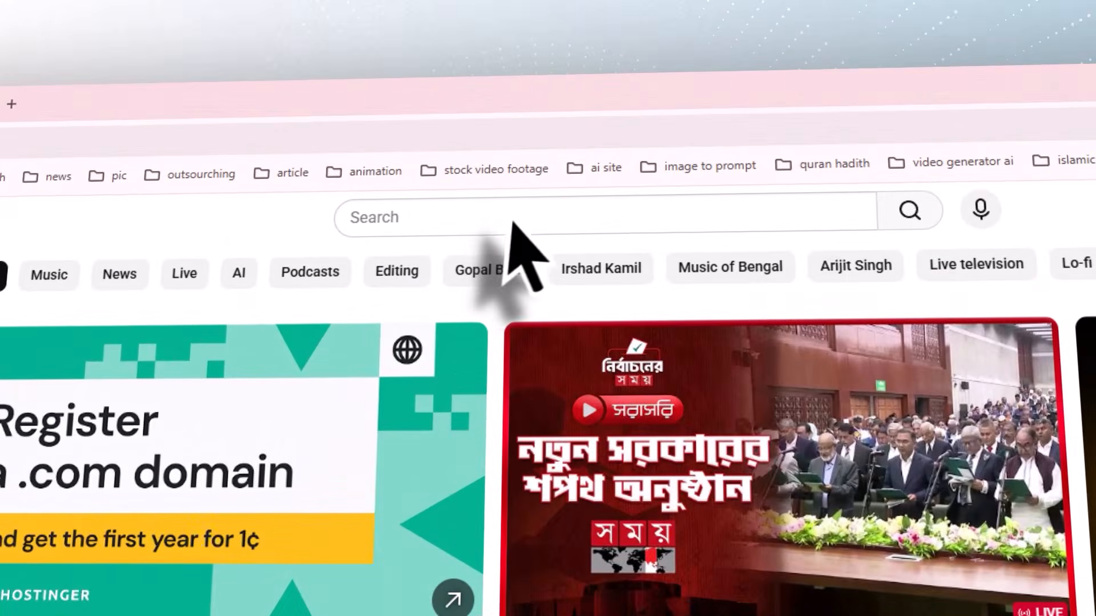
# - Search YouTube for "premiere pro tutorial bangla" and look through the Premiere Pro full course playlist
pyautogui.click(512, 223)
pyautogui.write('premiere pro tutorial bangla')
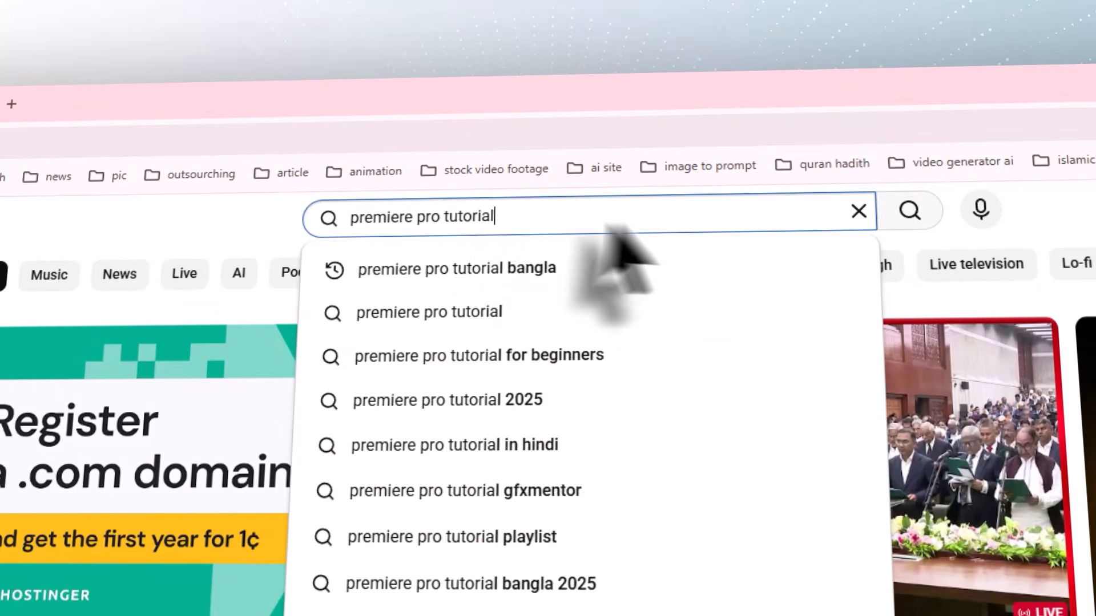
pyautogui.click(909, 211)
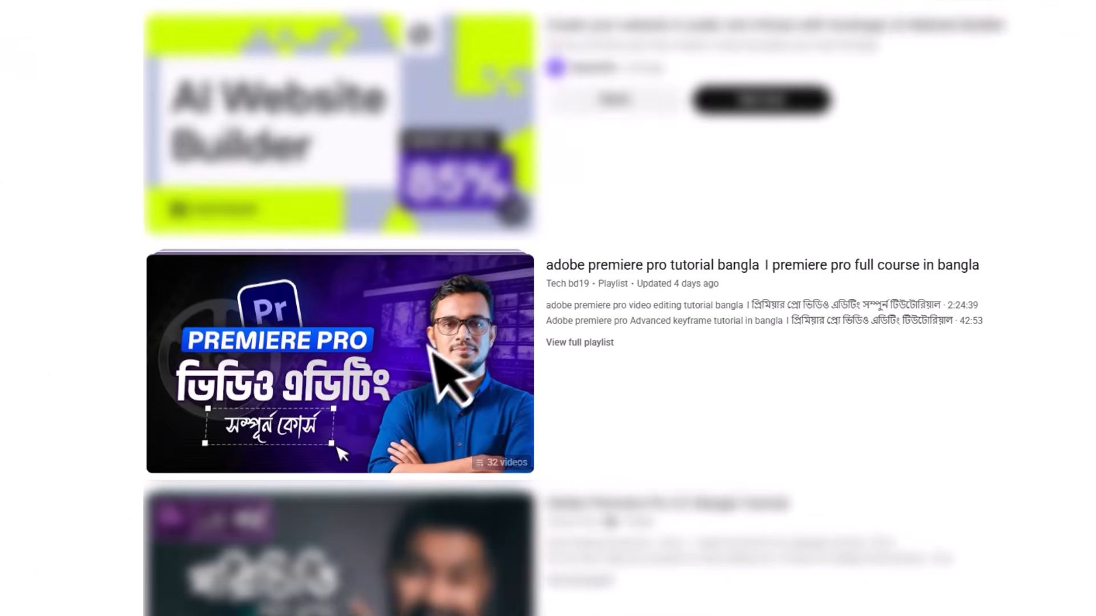
pyautogui.click(337, 448)
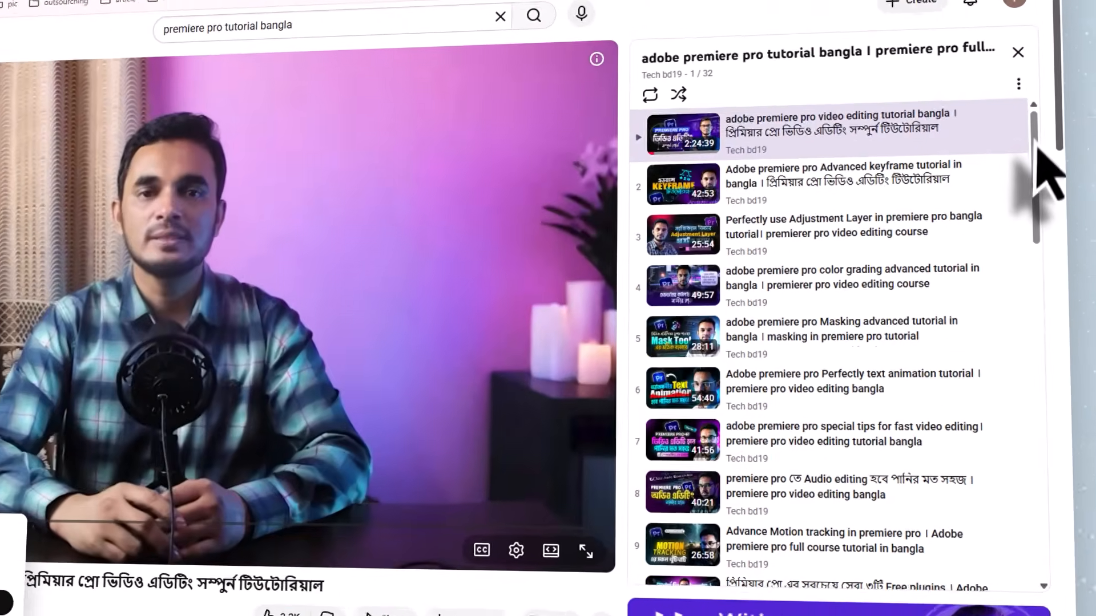
pyautogui.scroll(-3, 947, 205)
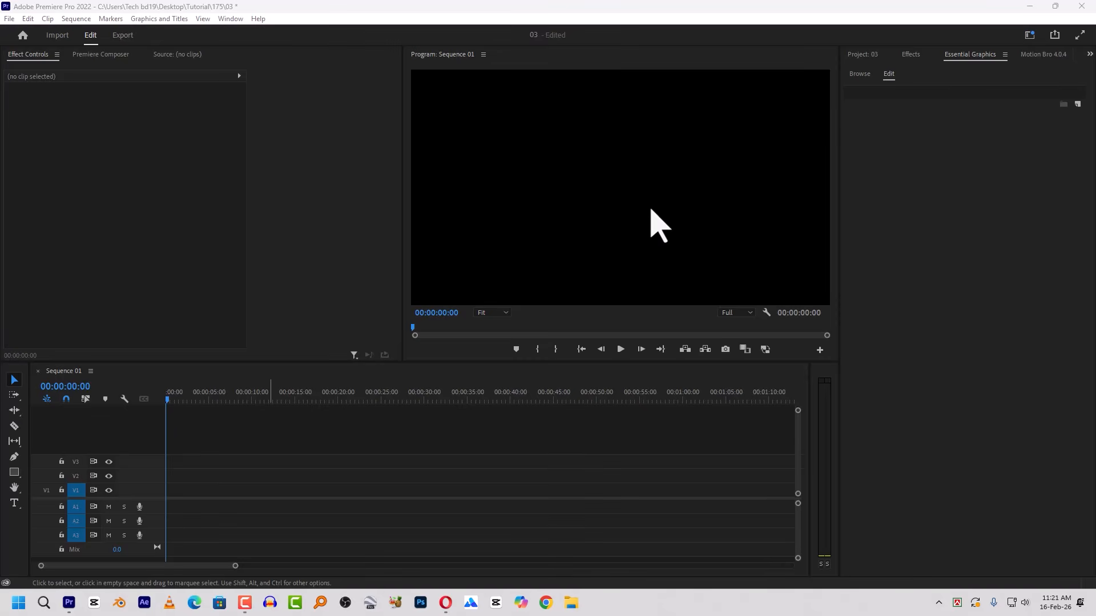
# - Place logo (22).png on track V1 at about 10 seconds and extend the clip's end to about 20 seconds
pyautogui.click(866, 55)
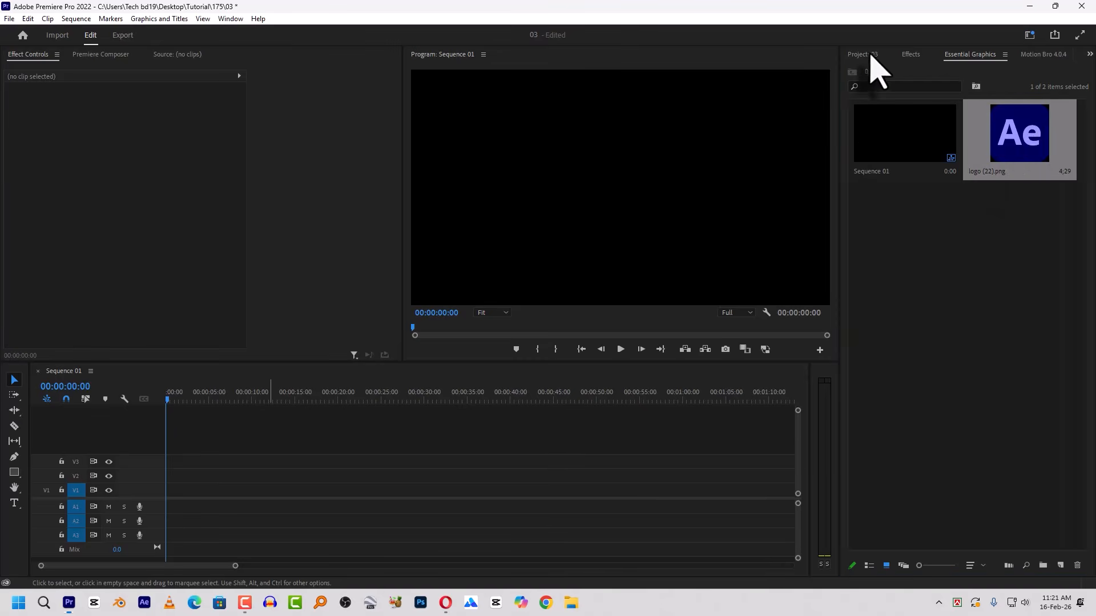
pyautogui.moveTo(996, 154); pyautogui.dragTo(281, 491)
pyautogui.click(265, 397)
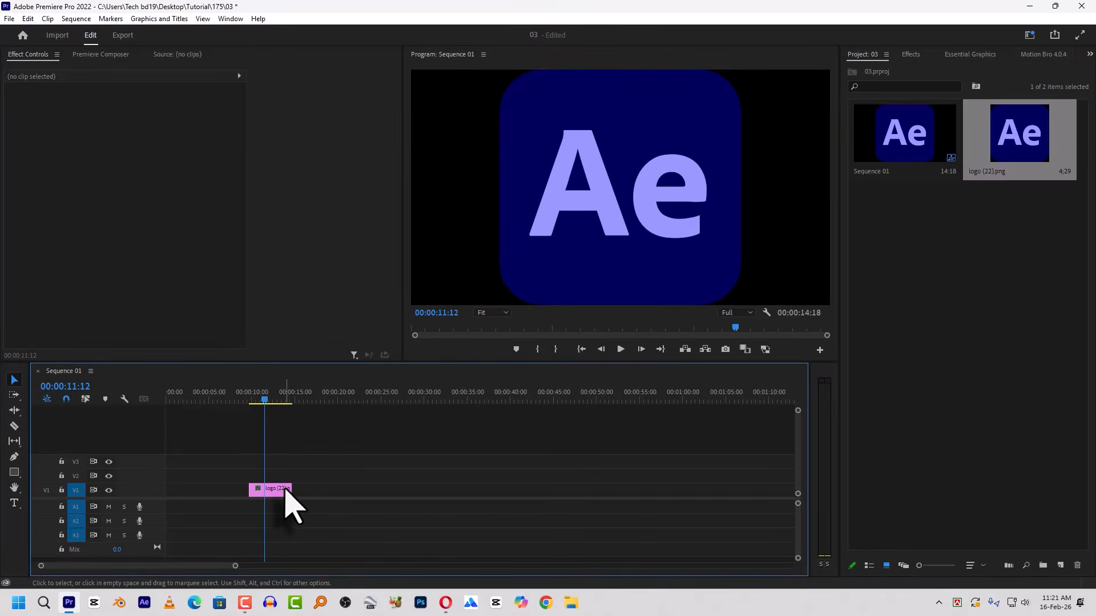
pyautogui.moveTo(283, 488); pyautogui.dragTo(339, 488)
pyautogui.click(293, 395)
# - Show the logo clip's Motion bounding box in the preview and set its scale to 82
pyautogui.click(307, 490)
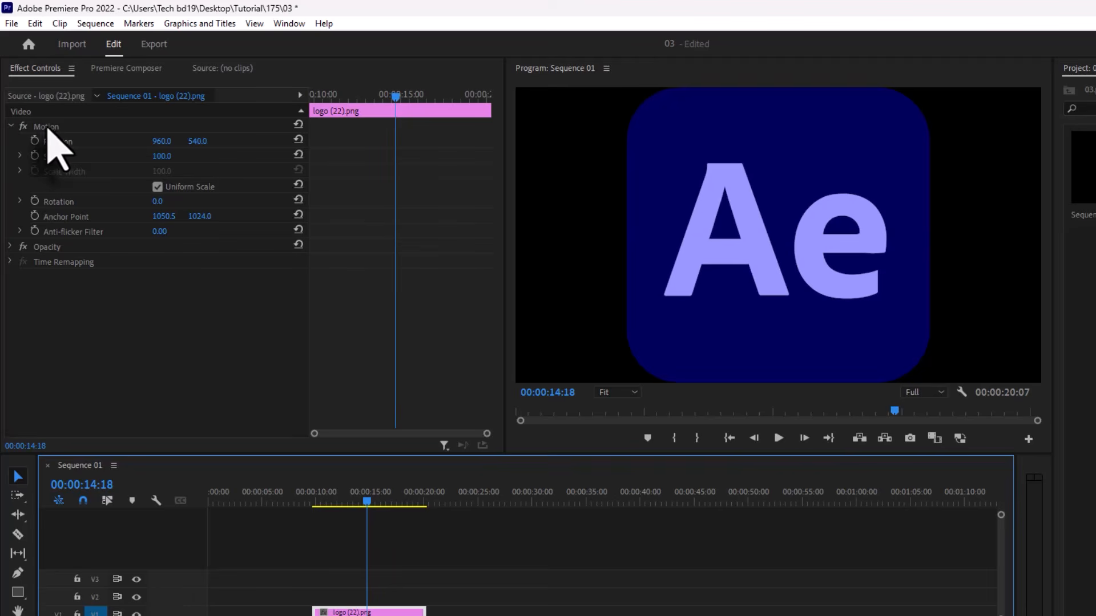
pyautogui.click(47, 127)
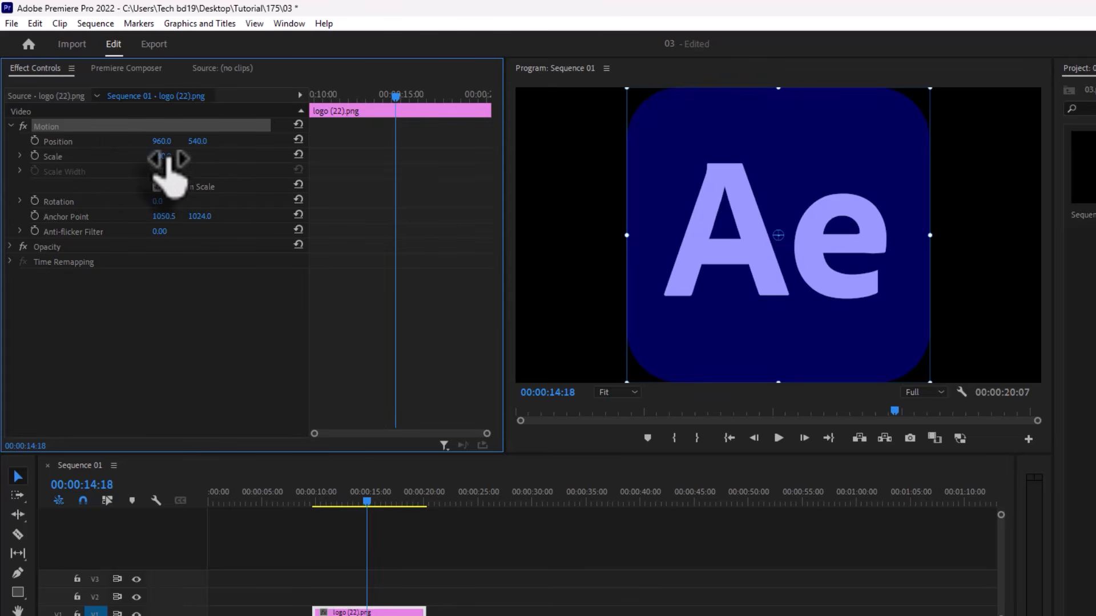
pyautogui.moveTo(160, 156)
pyautogui.mouseDown()
pyautogui.moveTo(116, 157)
pyautogui.moveTo(146, 157)
pyautogui.mouseUp()
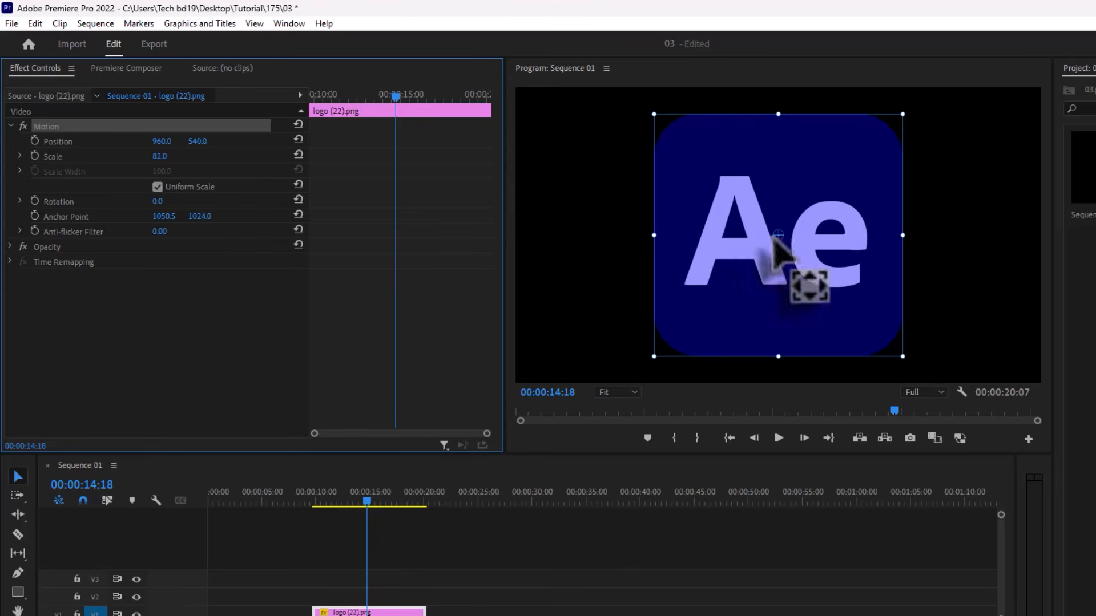
pyautogui.moveTo(160, 156)
pyautogui.mouseDown()
pyautogui.moveTo(120, 156)
pyautogui.moveTo(160, 155)
pyautogui.mouseUp()
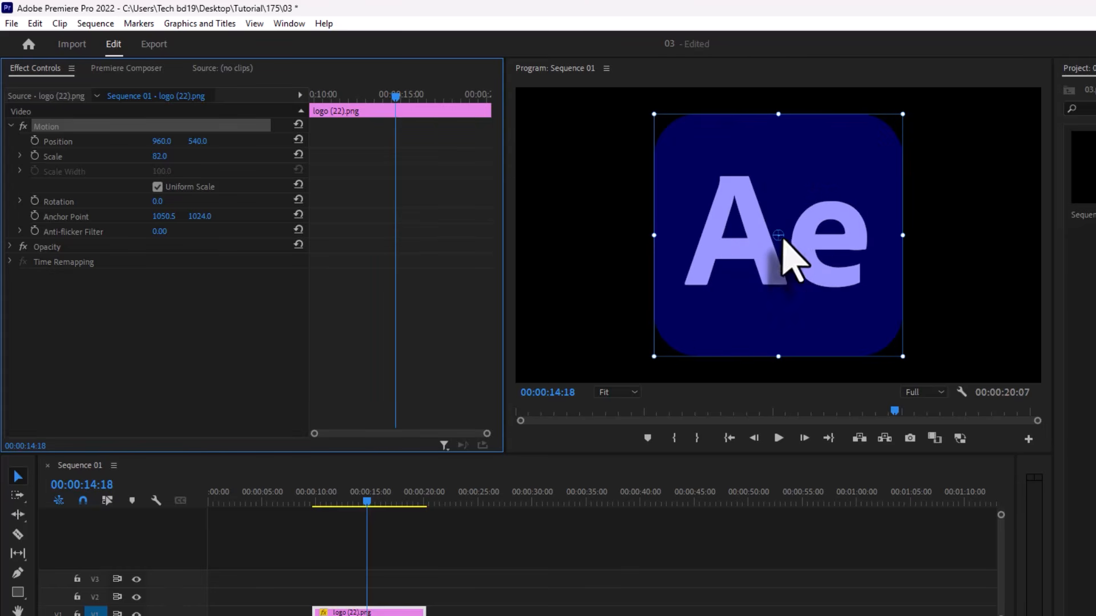
# - Try scaling the logo to 78 from an anchor point at its lower-left corner, and undo both changes
pyautogui.moveTo(776, 235); pyautogui.dragTo(654, 358)
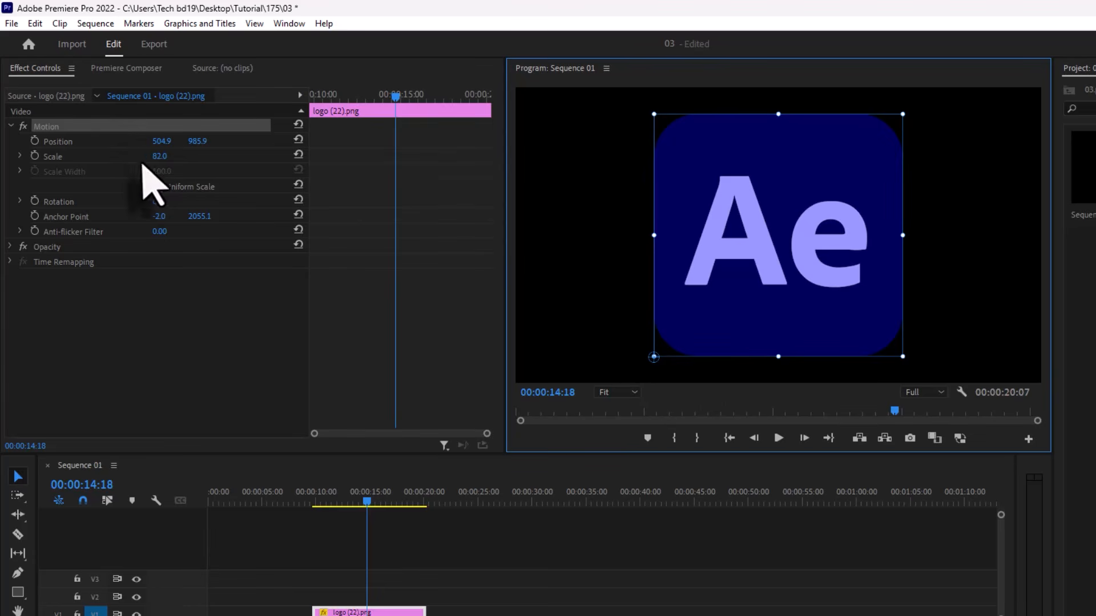
pyautogui.moveTo(157, 156)
pyautogui.mouseDown()
pyautogui.moveTo(112, 156)
pyautogui.moveTo(146, 156)
pyautogui.mouseUp()
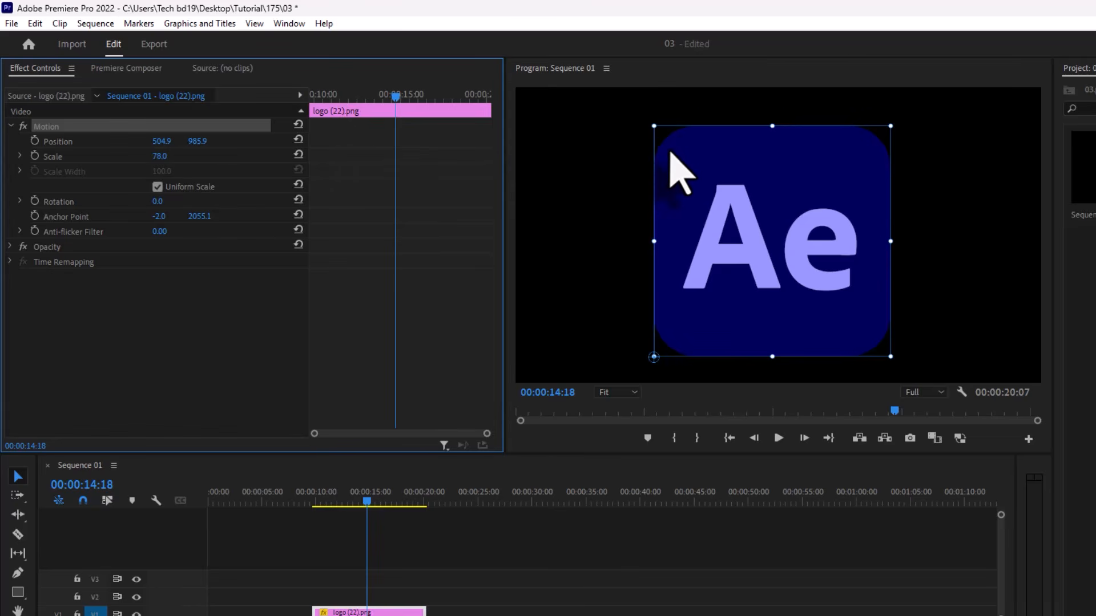
pyautogui.hotkey('ctrl', 'z')
pyautogui.hotkey('ctrl', 'z')
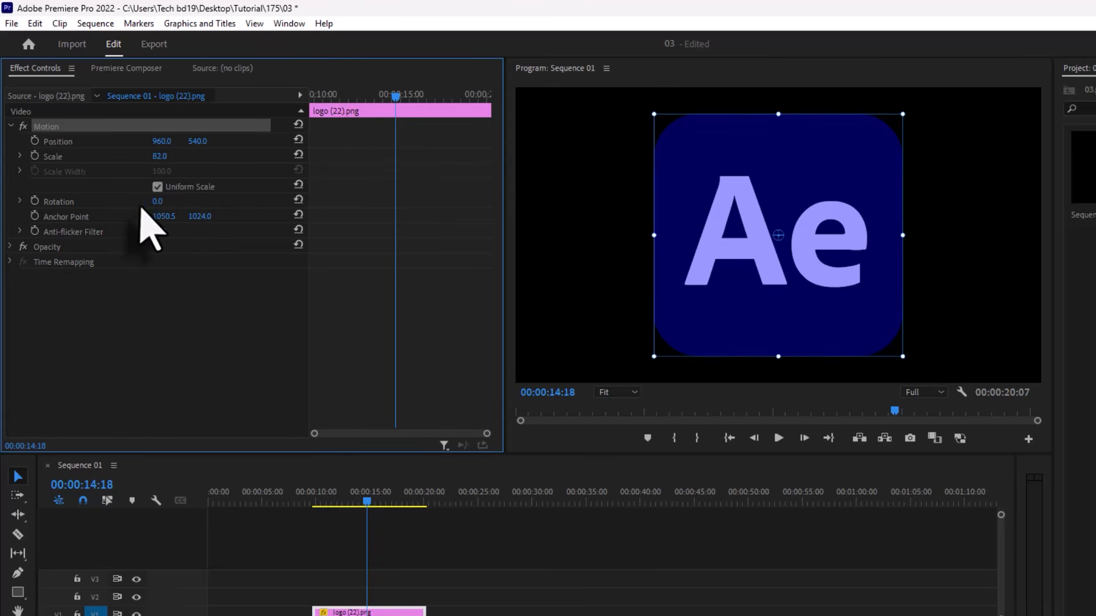
# - Try rotating the logo around its centered anchor point to 110° and 352°, and undo both rotations
pyautogui.moveTo(160, 204); pyautogui.dragTo(171, 205)
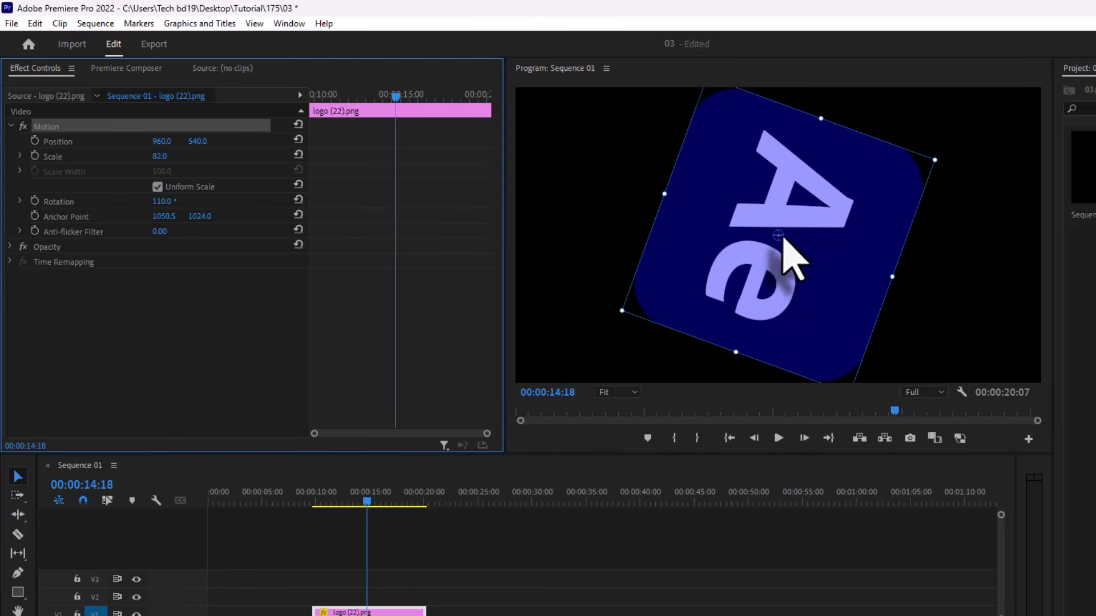
pyautogui.moveTo(161, 201); pyautogui.dragTo(299, 201)
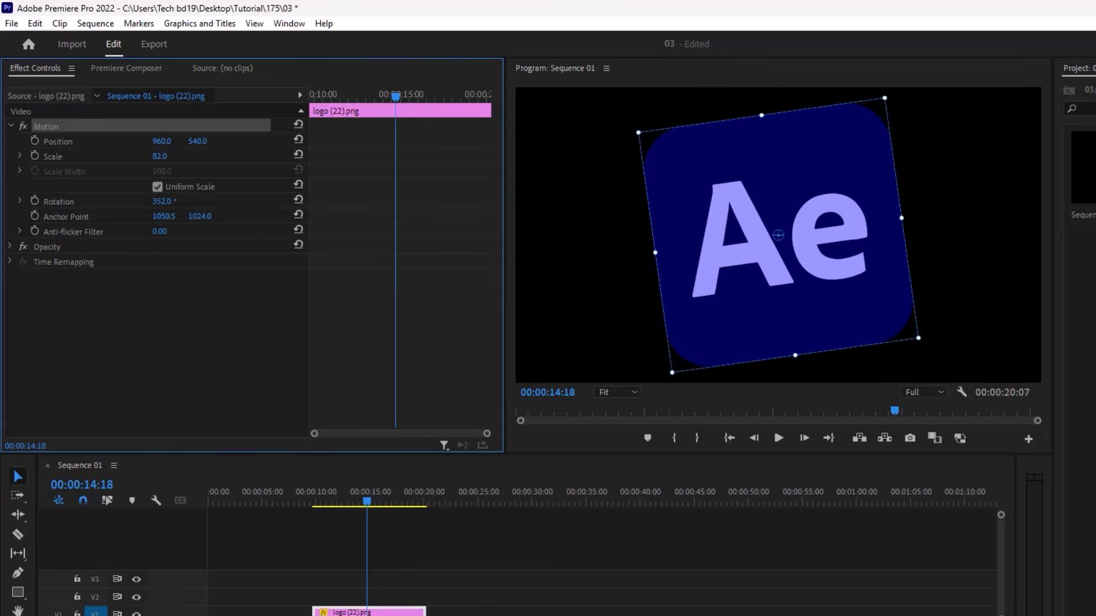
pyautogui.hotkey('ctrl', 'z')
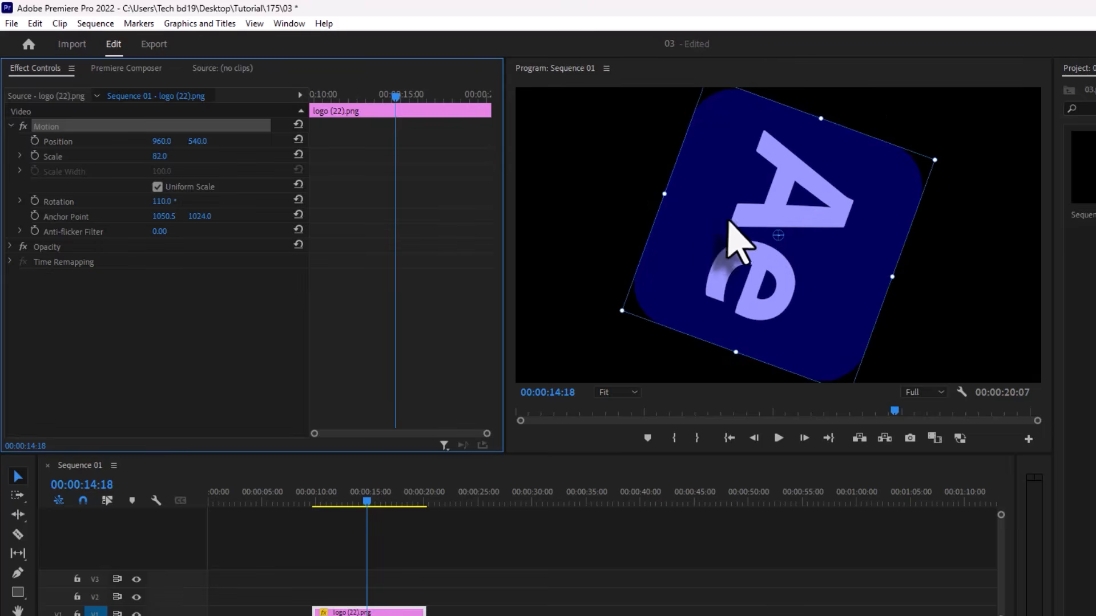
pyautogui.hotkey('ctrl', 'z')
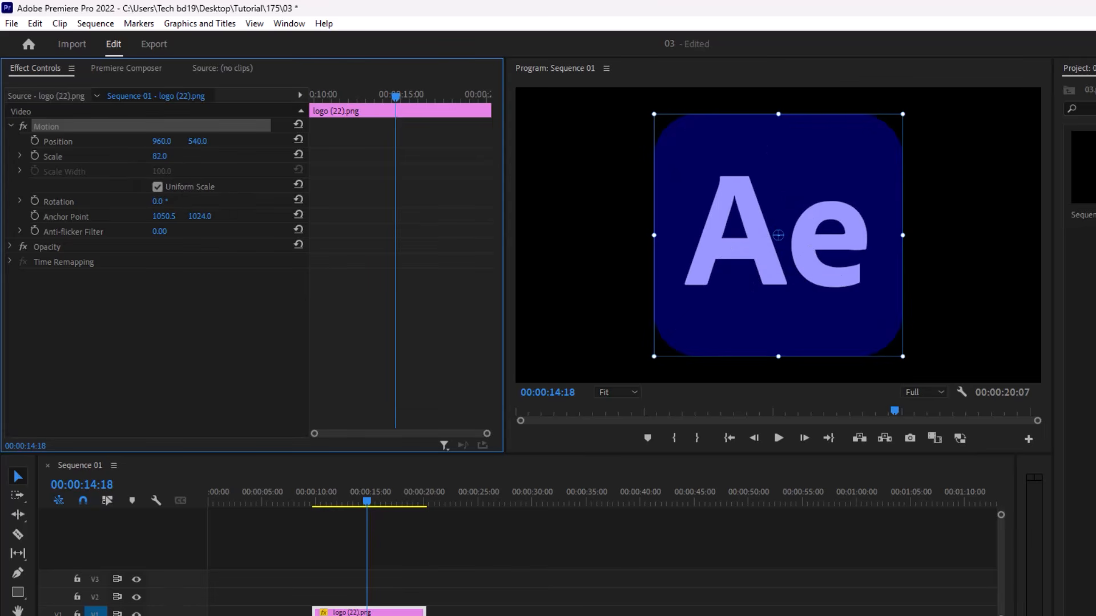
# - Set the logo's scale to 46 and move its anchor point to its lower-left corner
pyautogui.moveTo(159, 155); pyautogui.dragTo(183, 155)
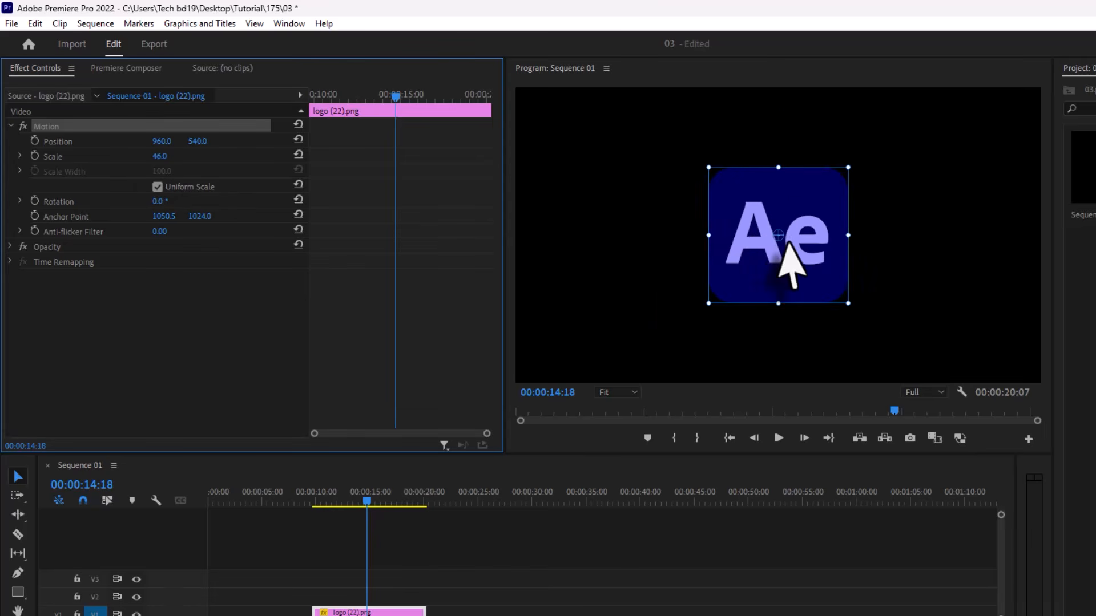
pyautogui.moveTo(778, 234); pyautogui.dragTo(710, 311)
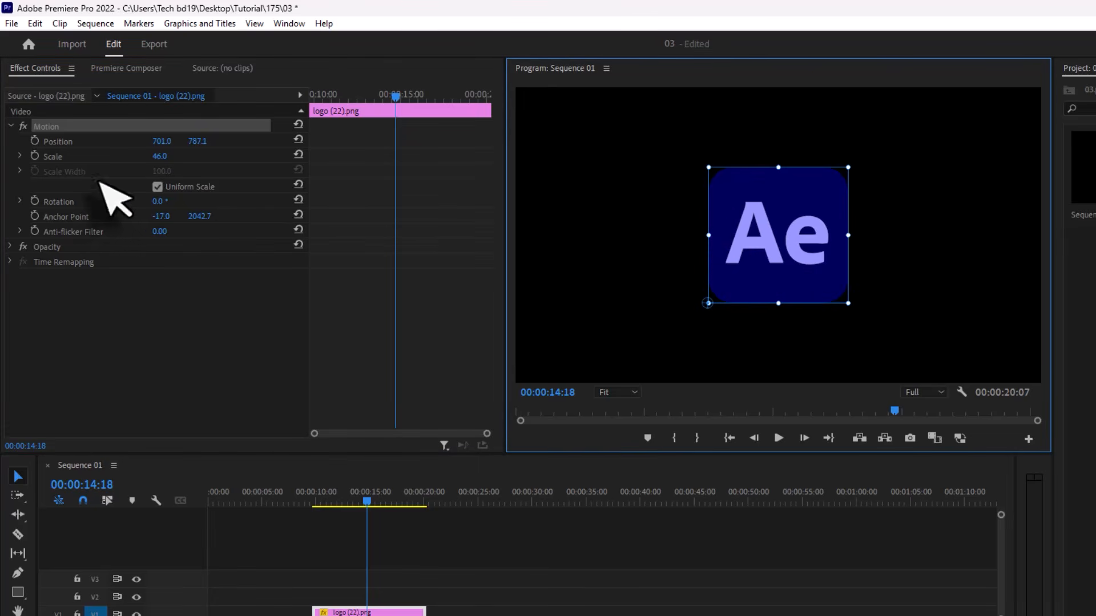
# - Try rotating the logo around its corner anchor point to 1x25°, and undo the rotation
pyautogui.moveTo(157, 201); pyautogui.dragTo(378, 200)
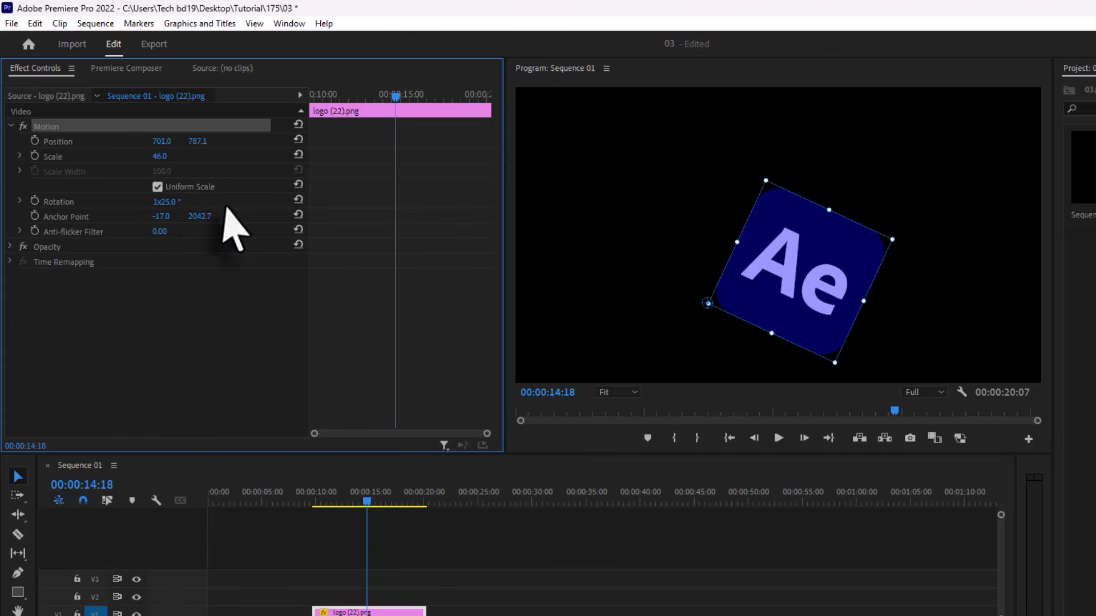
pyautogui.hotkey('ctrl', 'z')
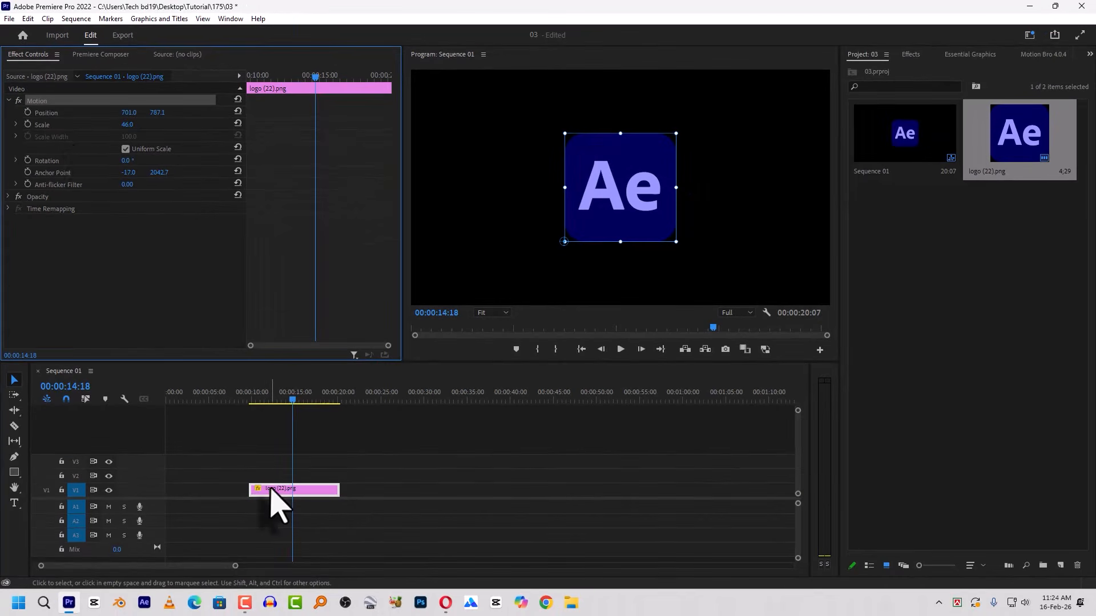
# - Return the anchor point to the logo's center and shift the logo clip to start at about 35 seconds on V1
pyautogui.click(10, 102)
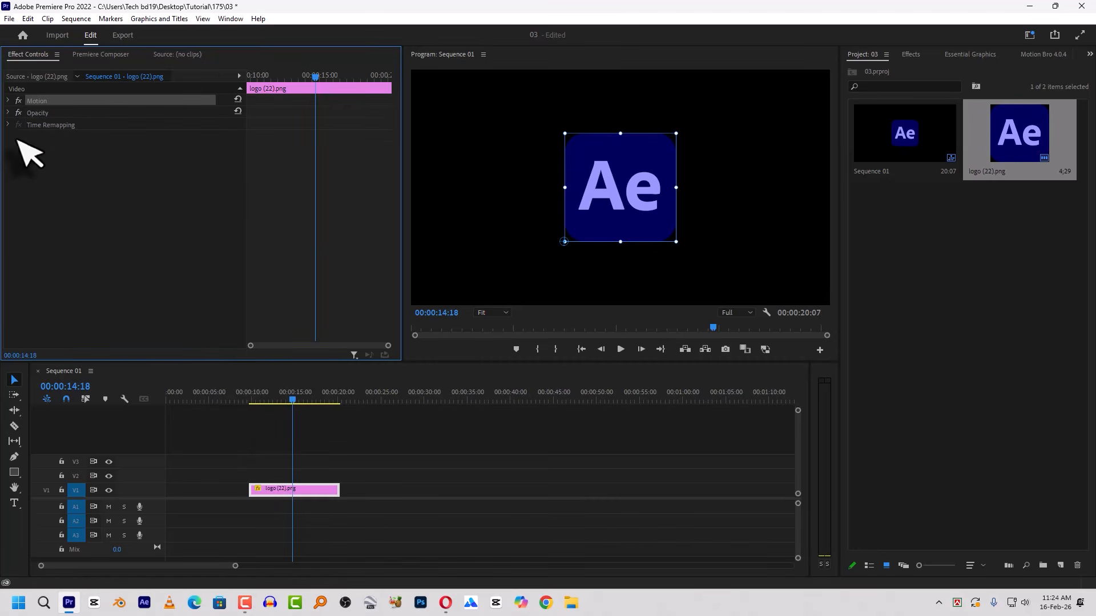
pyautogui.click(564, 242)
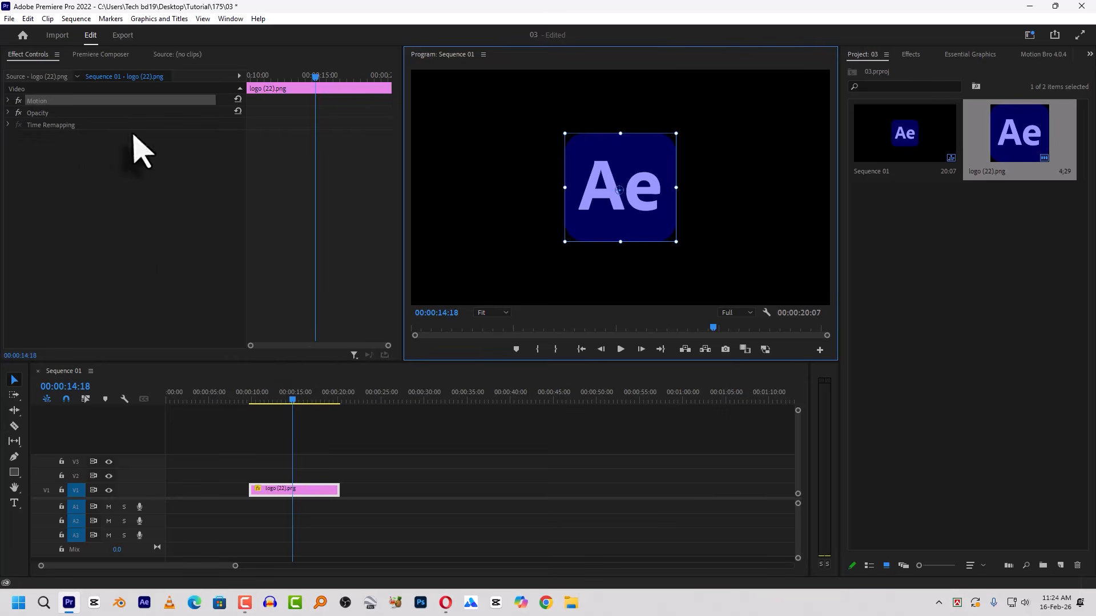
pyautogui.moveTo(284, 489); pyautogui.dragTo(502, 491)
# - Draw a circle about 756 px wide with the Ellipse tool and position it at about 584, 545
pyautogui.click(14, 472)
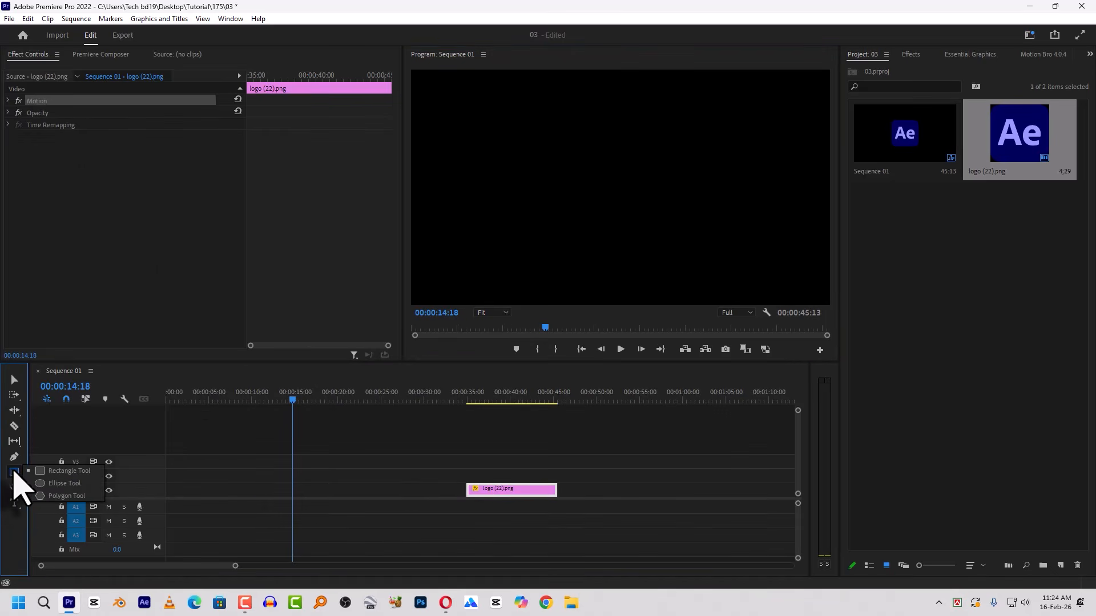
pyautogui.click(57, 483)
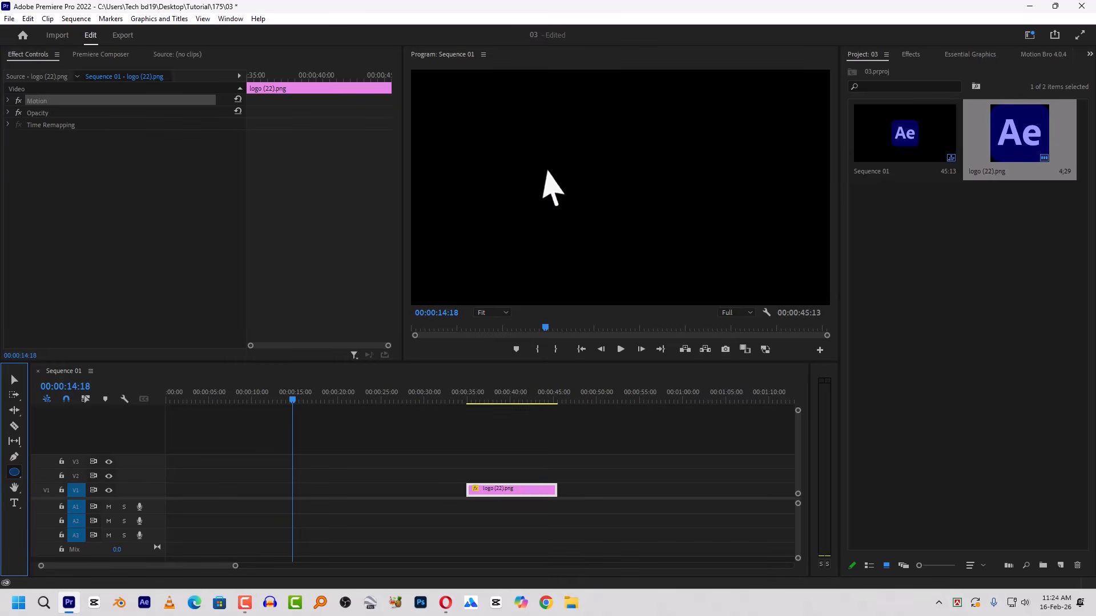
pyautogui.moveTo(555, 153); pyautogui.dragTo(608, 213)
pyautogui.moveTo(735, 274); pyautogui.dragTo(721, 302)
pyautogui.click(15, 380)
pyautogui.moveTo(632, 244); pyautogui.dragTo(562, 236)
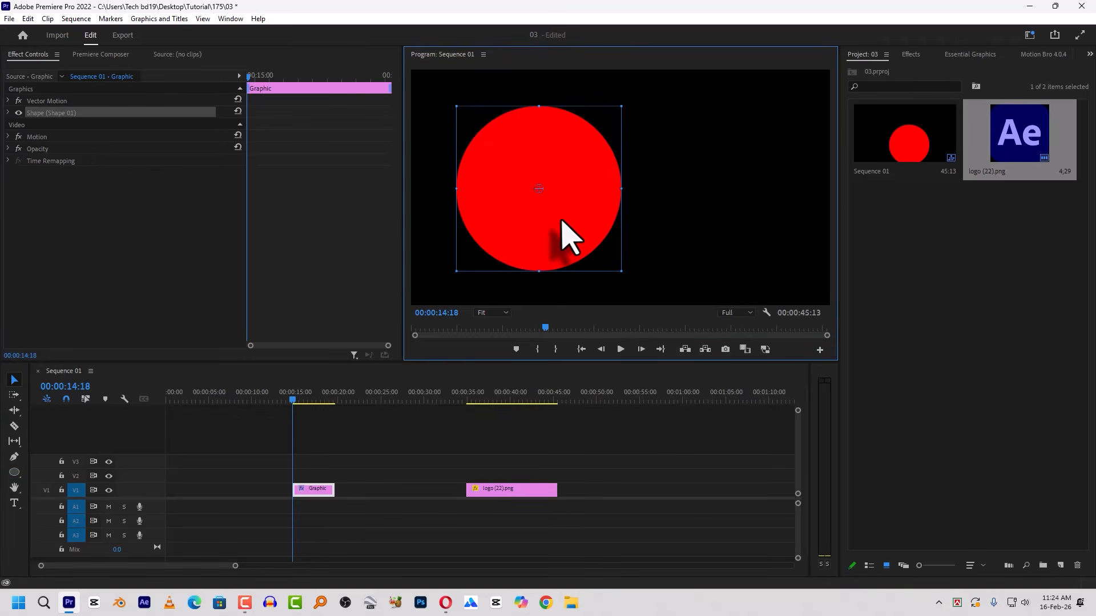
# - Turn off the circle's fill and turn on its stroke
pyautogui.click(907, 55)
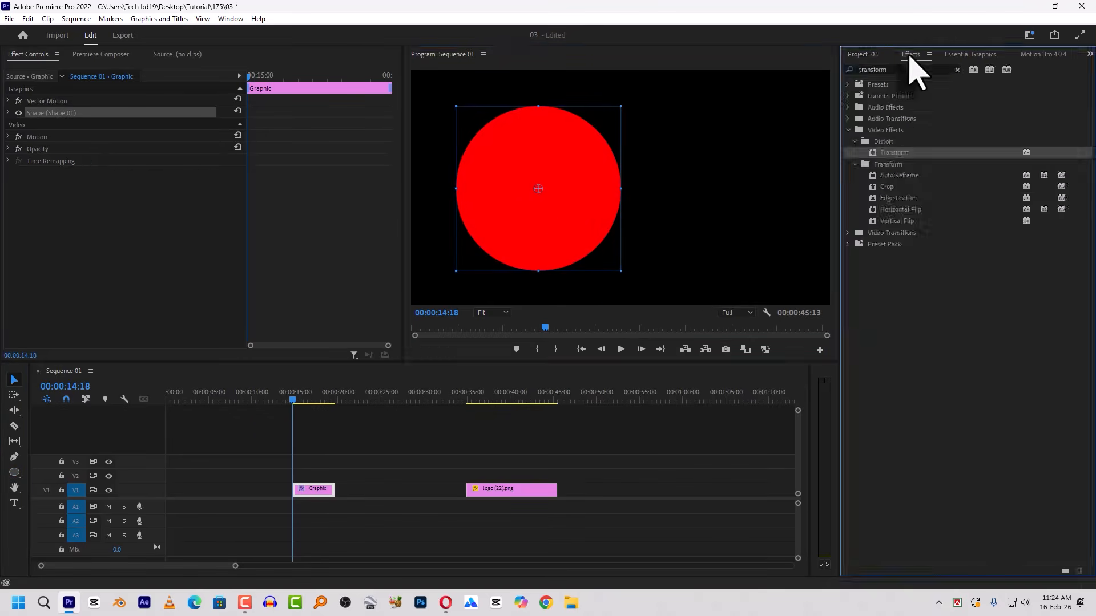
pyautogui.click(963, 57)
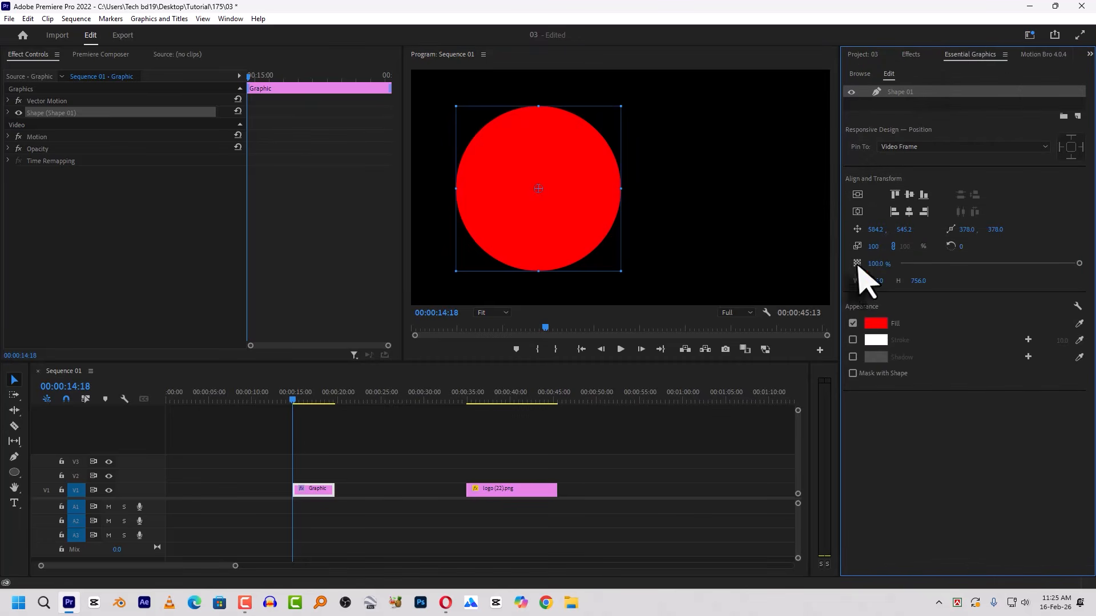
pyautogui.click(853, 323)
pyautogui.click(852, 340)
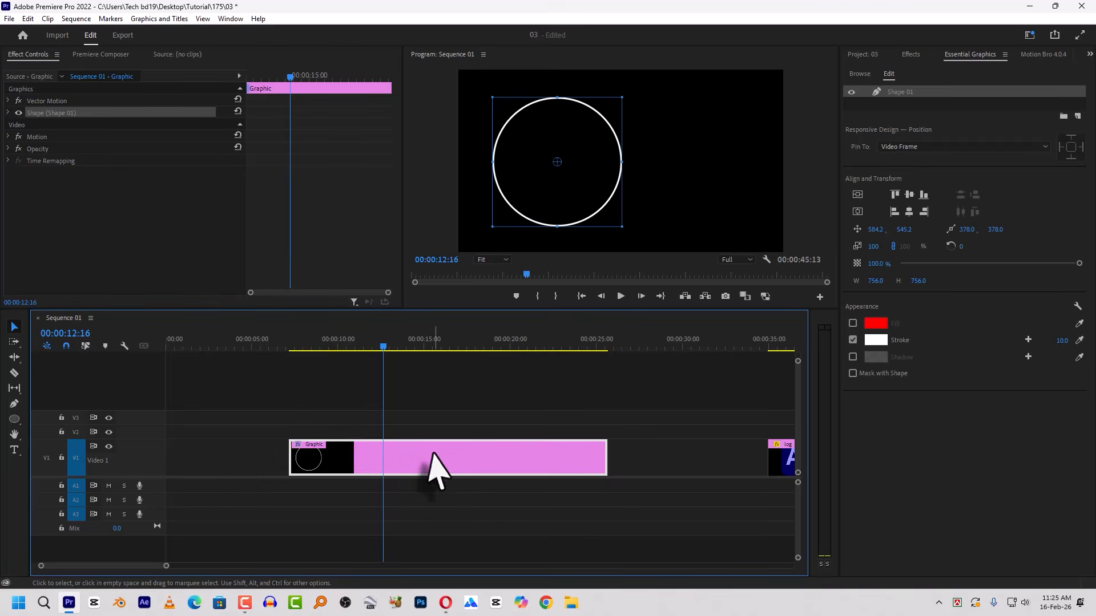
# - Compare the graphic clip's Motion, Vector Motion and Shape (Shape 01) controls, checking each one's bounding box and anchor point
pyautogui.click(40, 138)
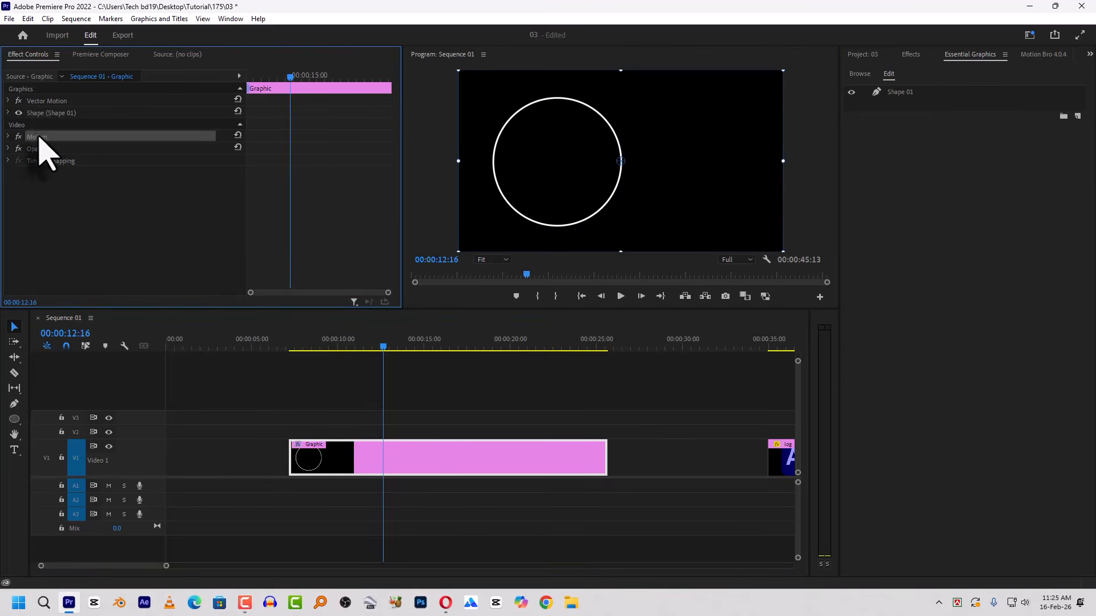
pyautogui.click(40, 103)
pyautogui.click(54, 113)
pyautogui.click(57, 102)
pyautogui.click(59, 114)
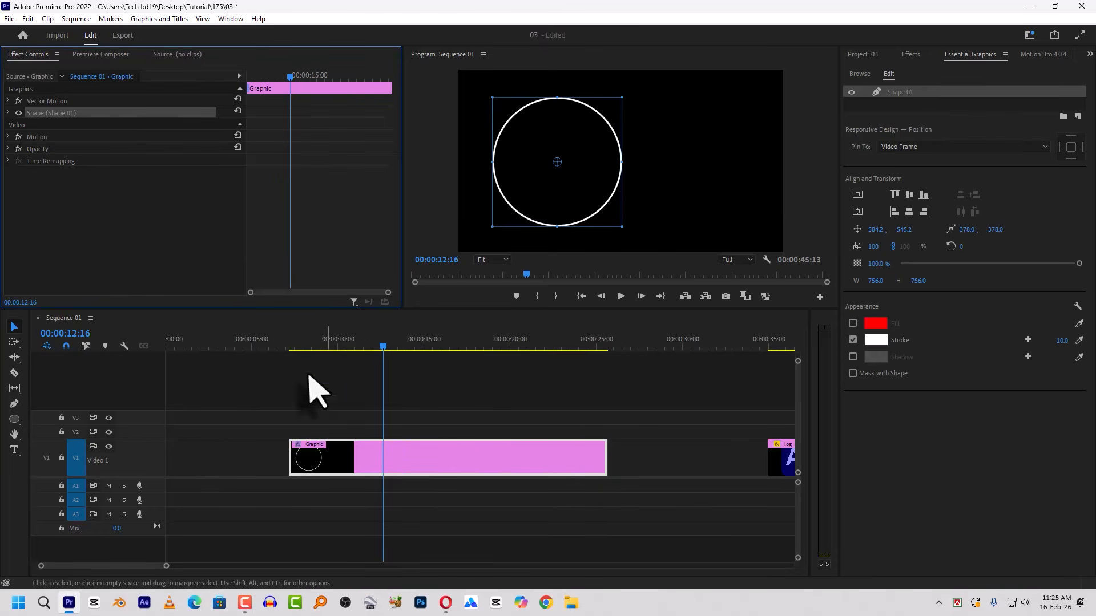
pyautogui.click(46, 103)
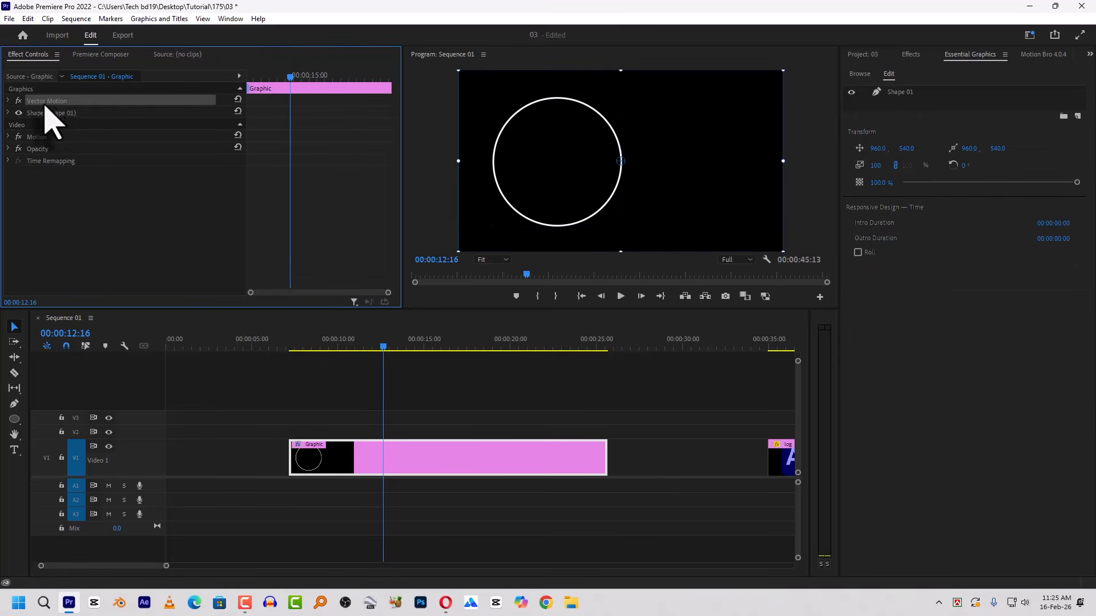
pyautogui.click(8, 113)
pyautogui.click(7, 113)
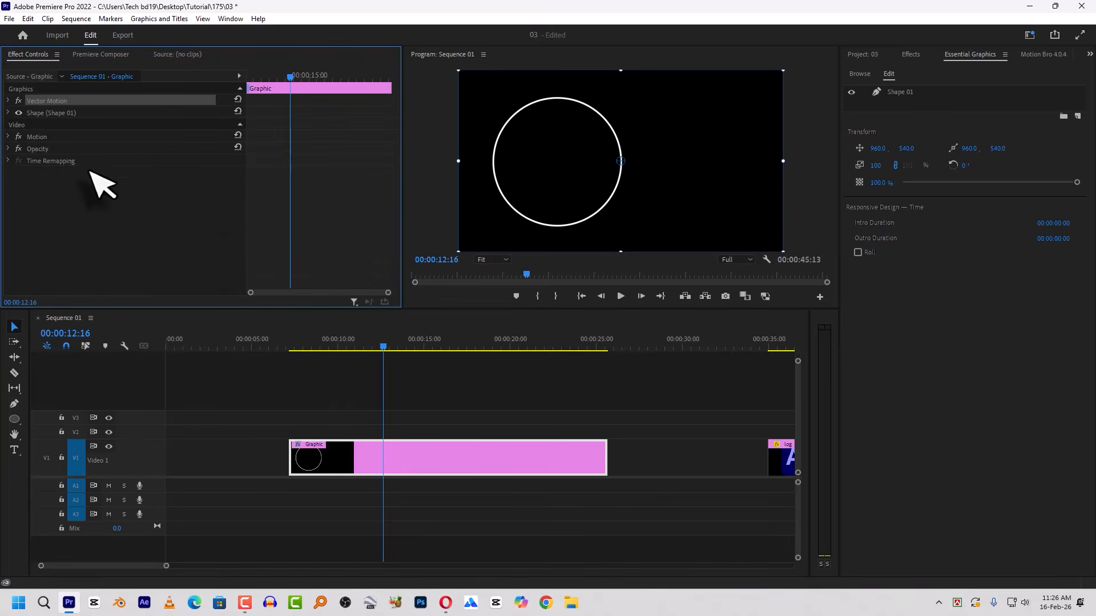
pyautogui.click(49, 114)
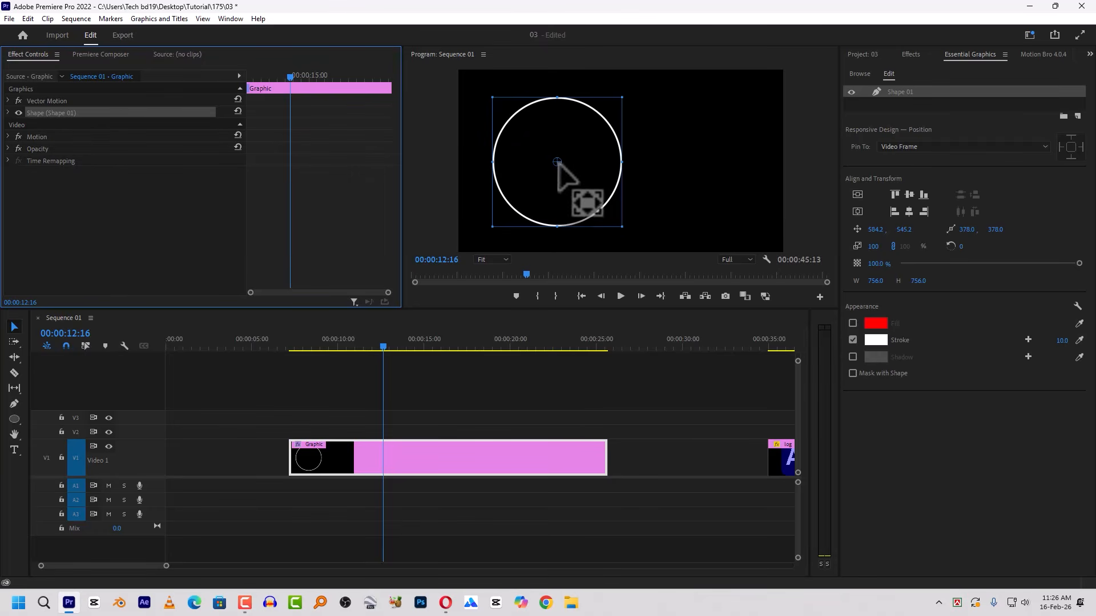
pyautogui.click(53, 102)
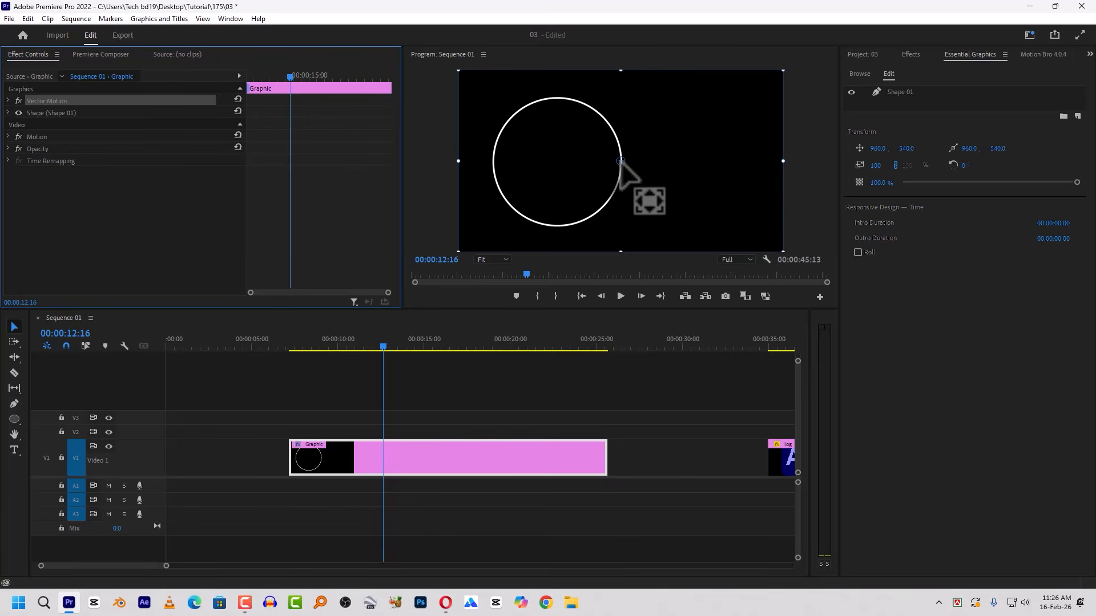
# - Add a small circle about 81 by 84 px near the ring's center in the same graphic, with red fill on and stroke off
pyautogui.click(363, 467)
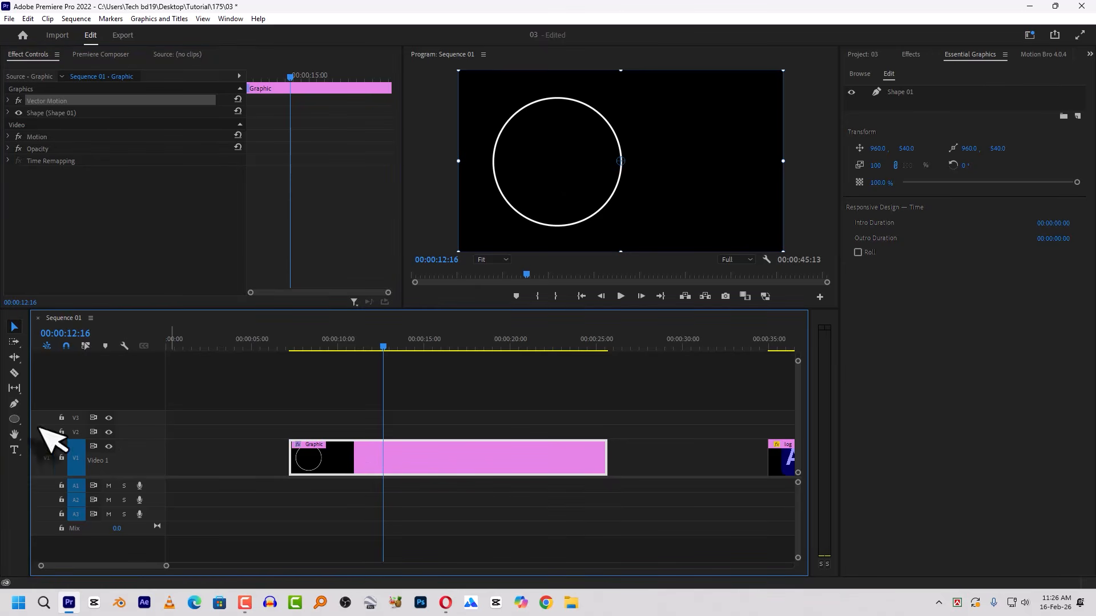
pyautogui.click(15, 419)
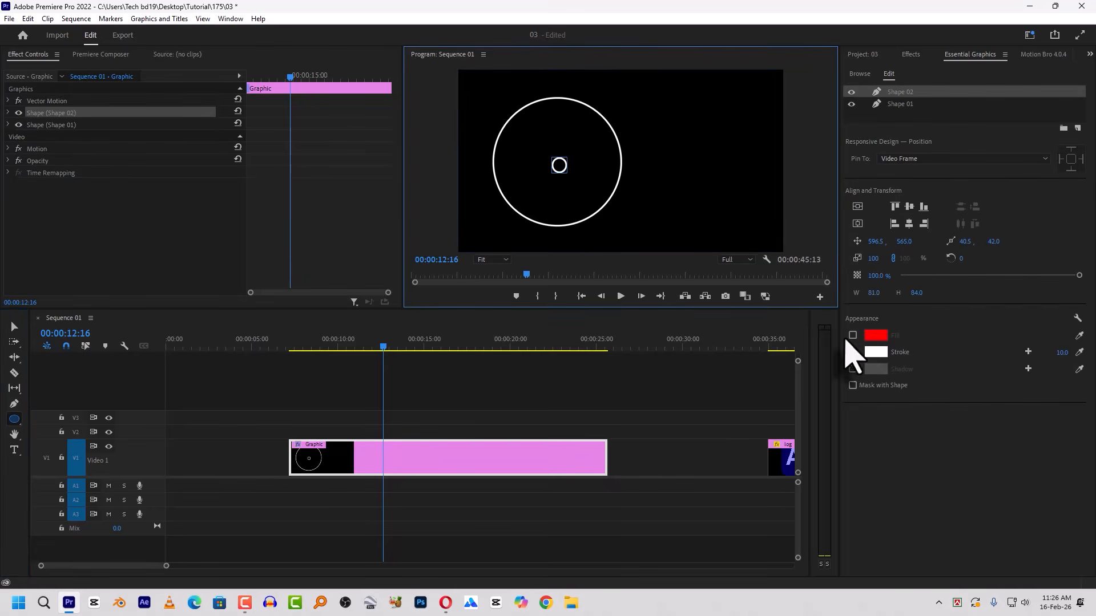
pyautogui.click(852, 335)
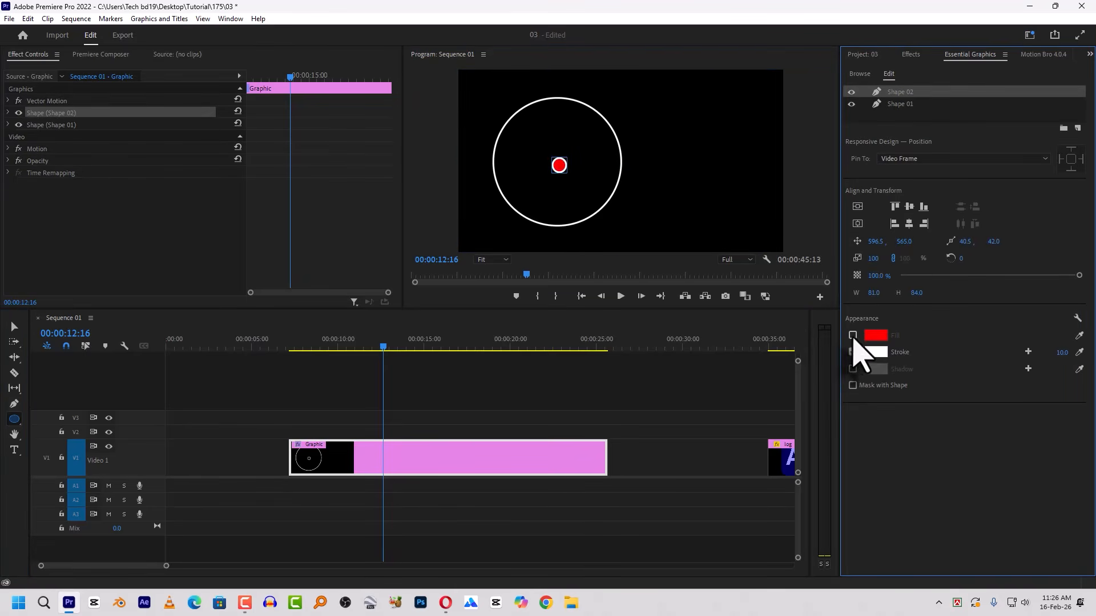
pyautogui.click(853, 352)
pyautogui.click(14, 326)
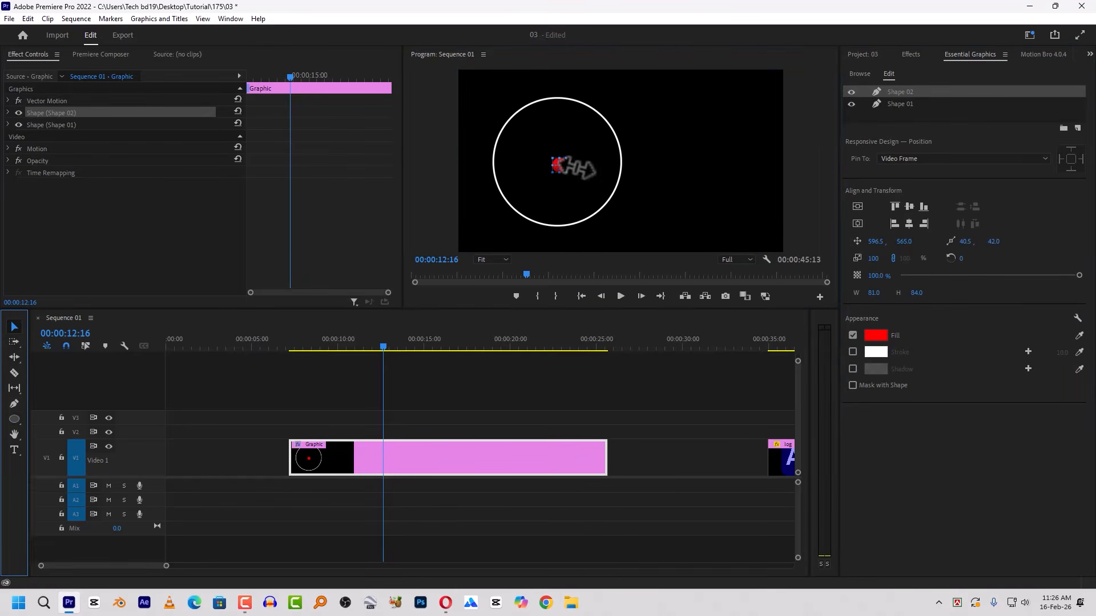
# - Select both shapes and align the red dot horizontally and vertically to the ring's center
pyautogui.keyDown('shift'); pyautogui.click(894, 105); pyautogui.keyUp('shift')
pyautogui.click(911, 164)
pyautogui.click(908, 176)
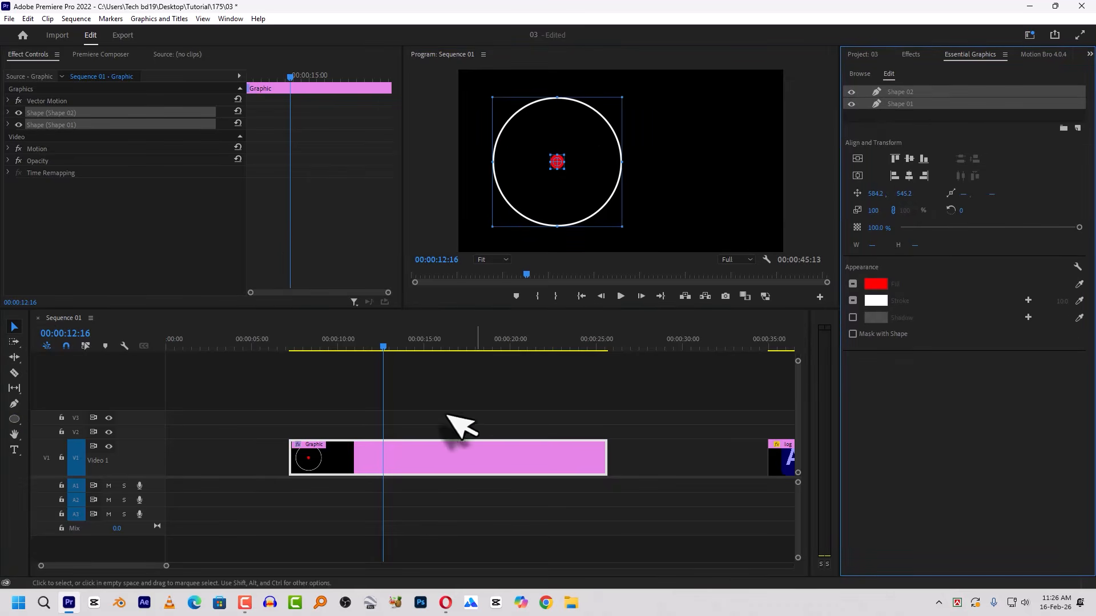
# - Compare the graphic's Vector Motion, Shape 01 and Shape 02 controls, checking which elements each bounding box covers
pyautogui.click(407, 448)
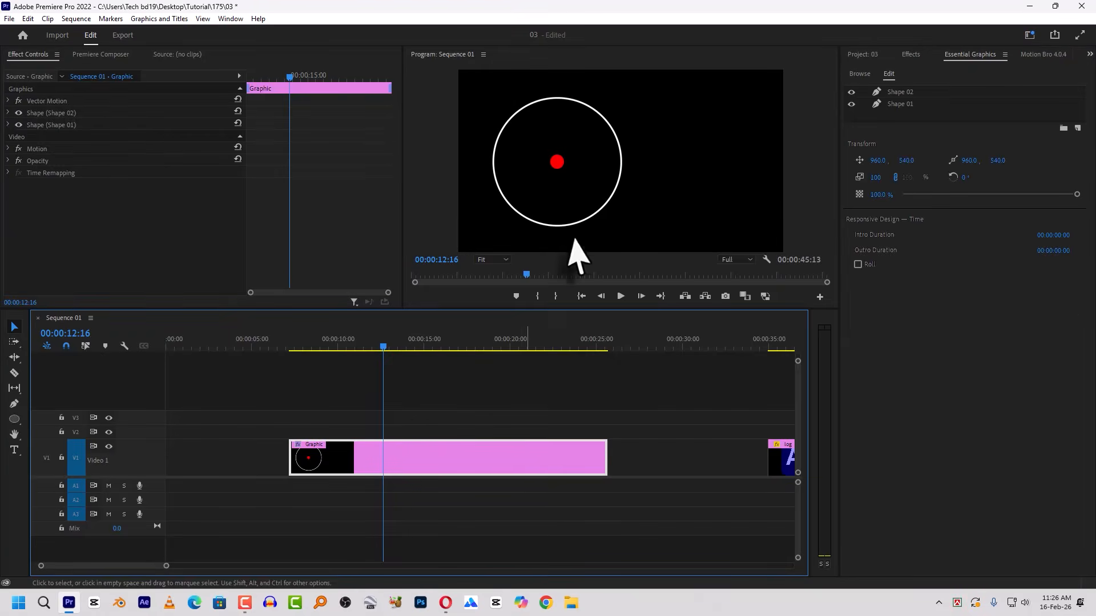
pyautogui.click(45, 100)
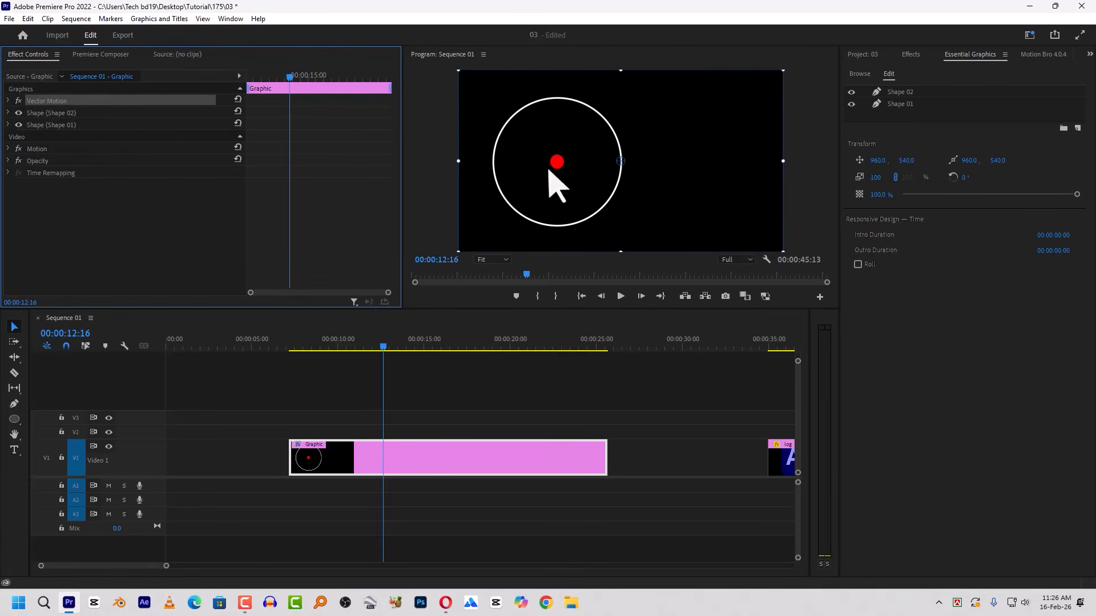
pyautogui.click(48, 125)
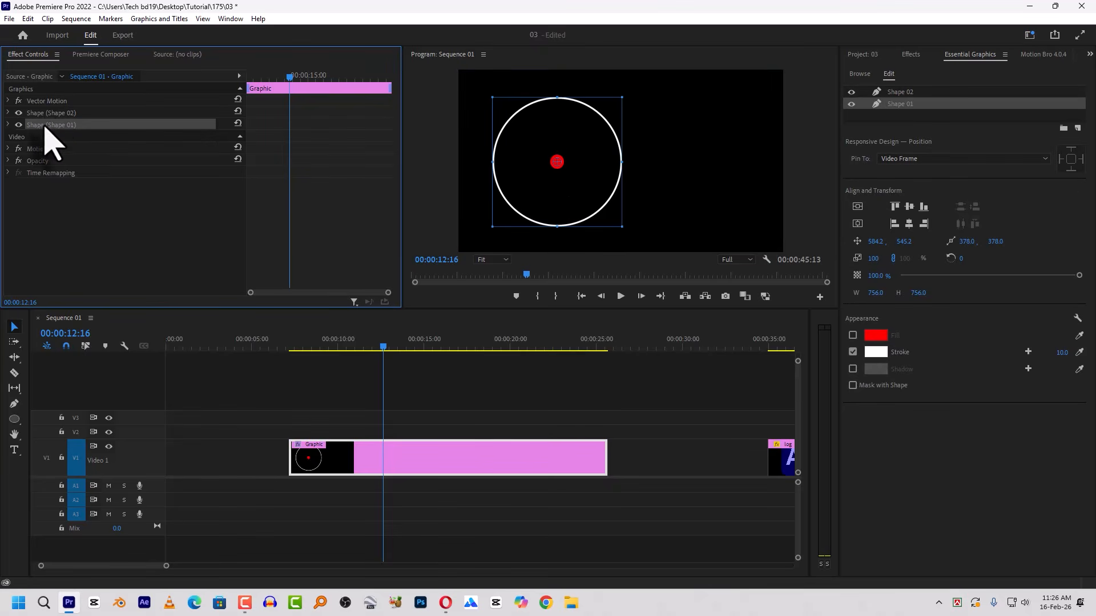
pyautogui.click(36, 101)
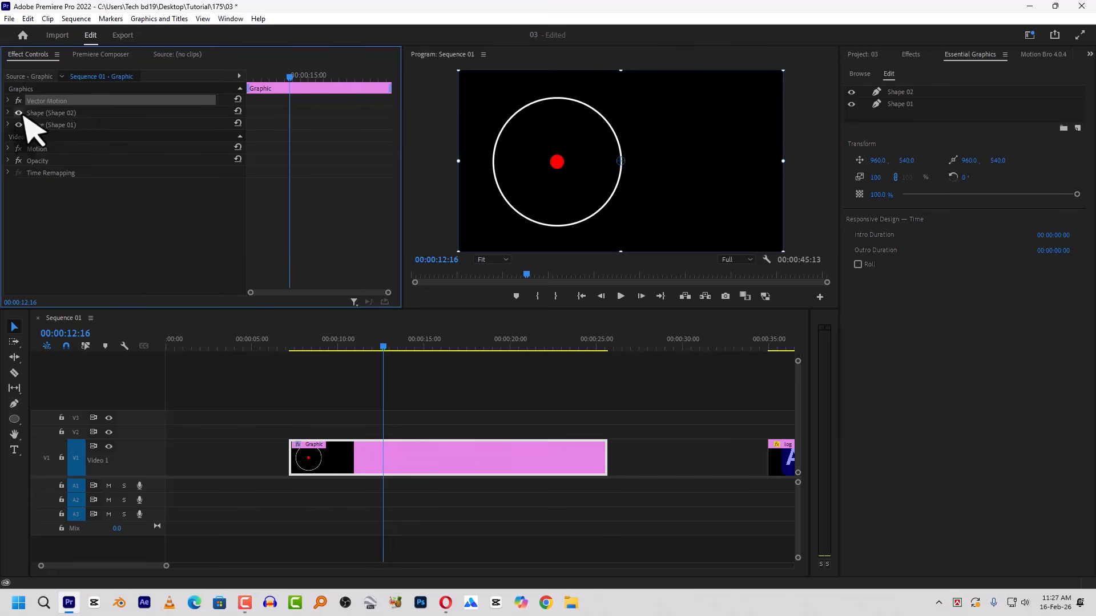
pyautogui.click(62, 113)
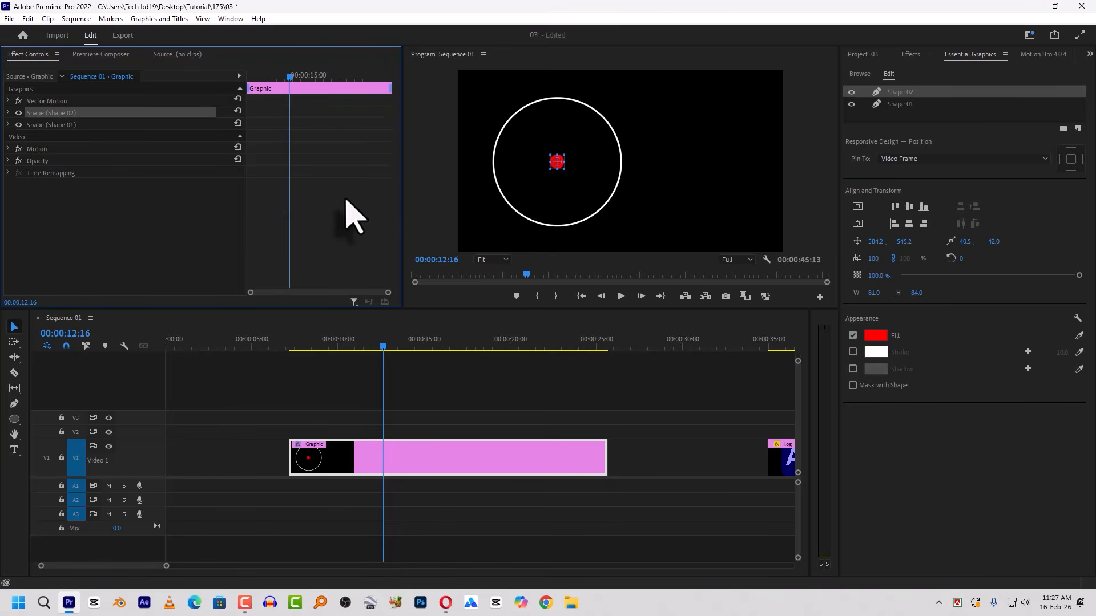
# - Draw a thin vertical rectangle about 13 by 304 px from the ring's top to the red dot as a separate V2 graphic
pyautogui.click(380, 480)
pyautogui.click(422, 457)
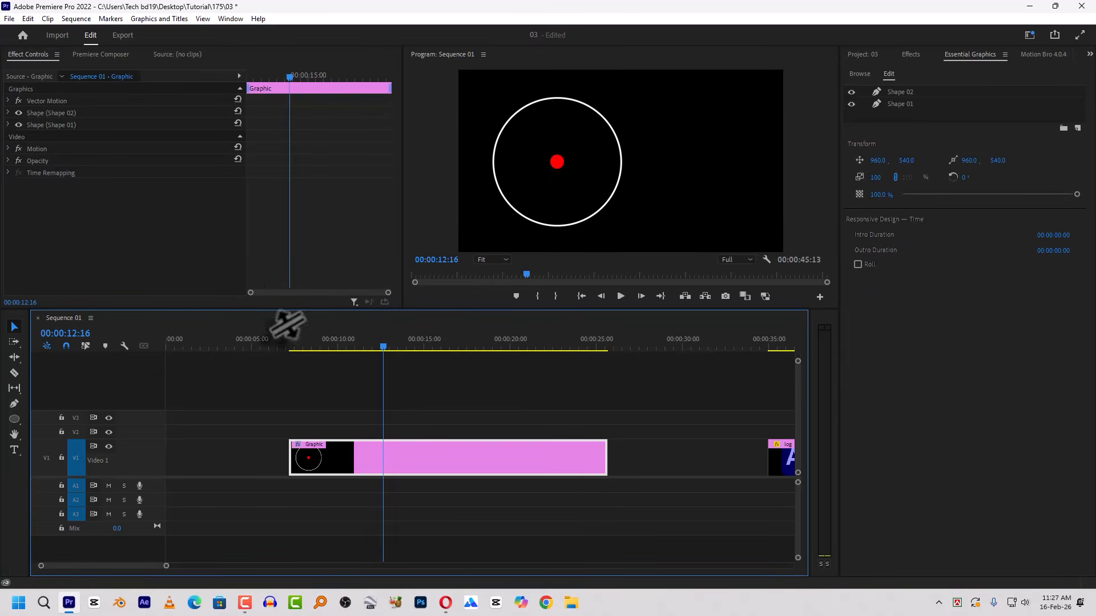
pyautogui.click(14, 419)
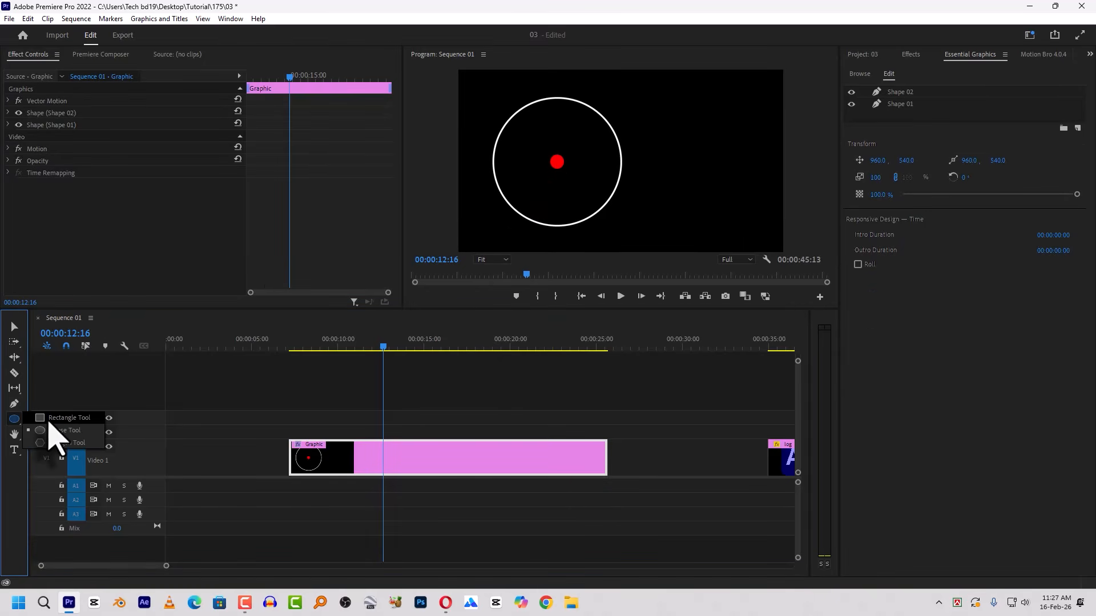
pyautogui.click(51, 418)
pyautogui.click(374, 442)
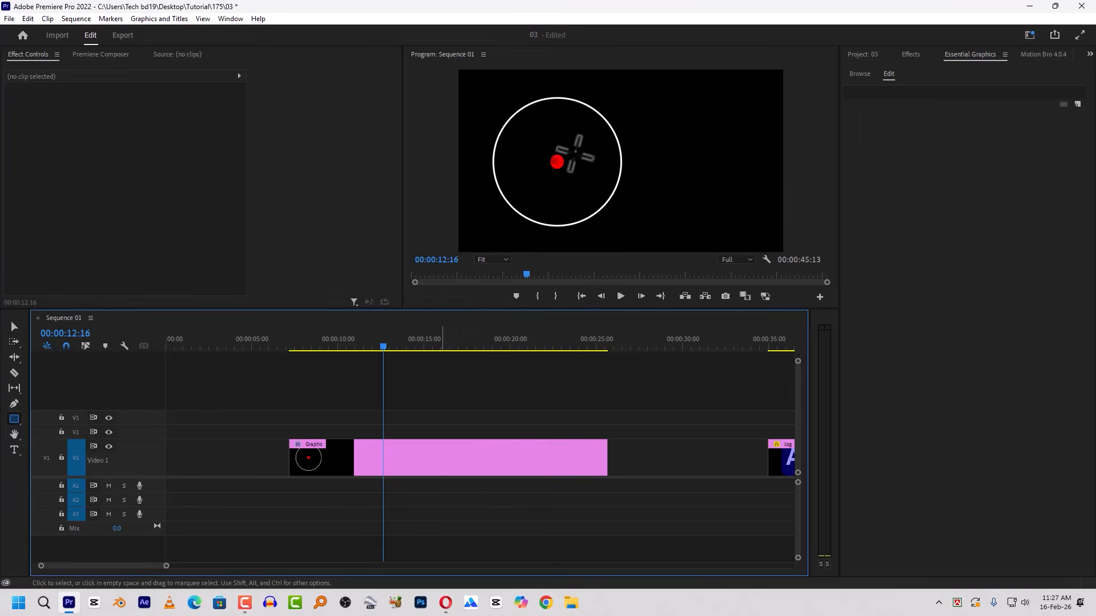
pyautogui.moveTo(554, 106); pyautogui.dragTo(556, 139)
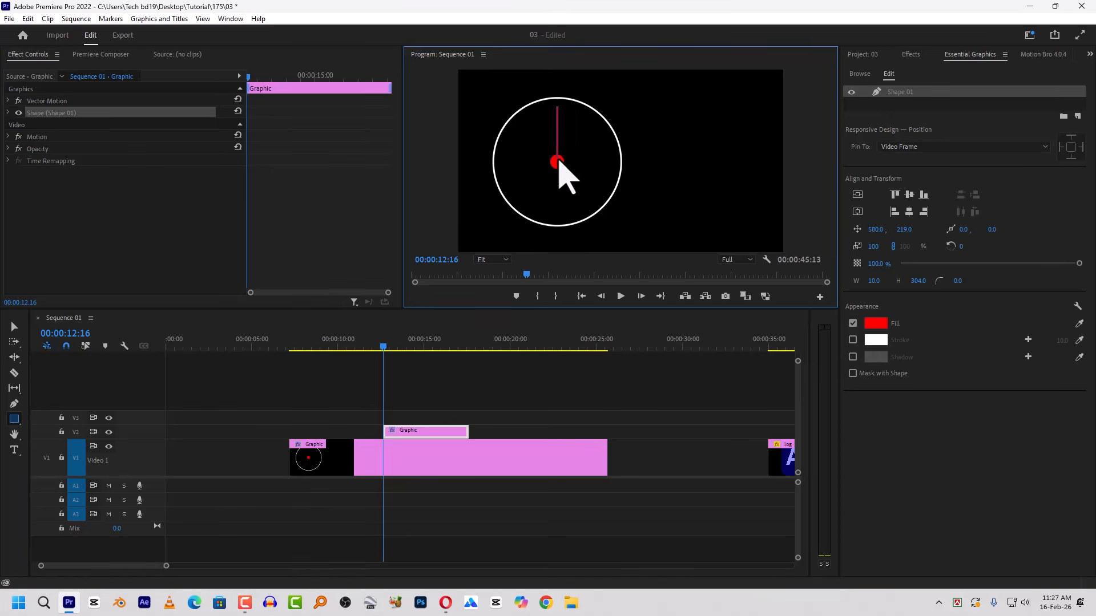
pyautogui.moveTo(558, 162); pyautogui.dragTo(558, 159)
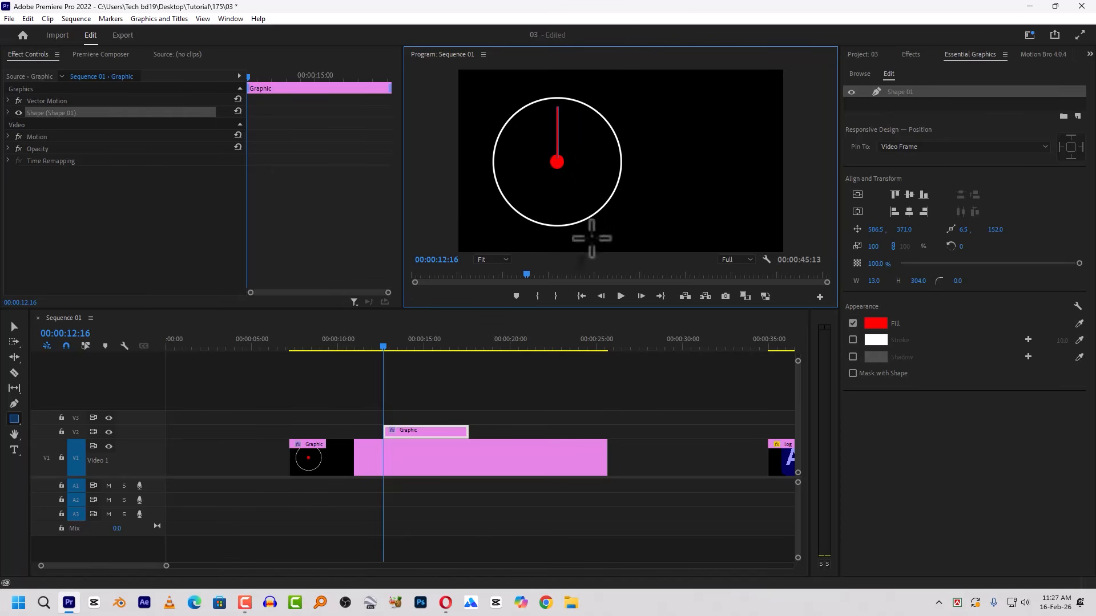
pyautogui.click(12, 326)
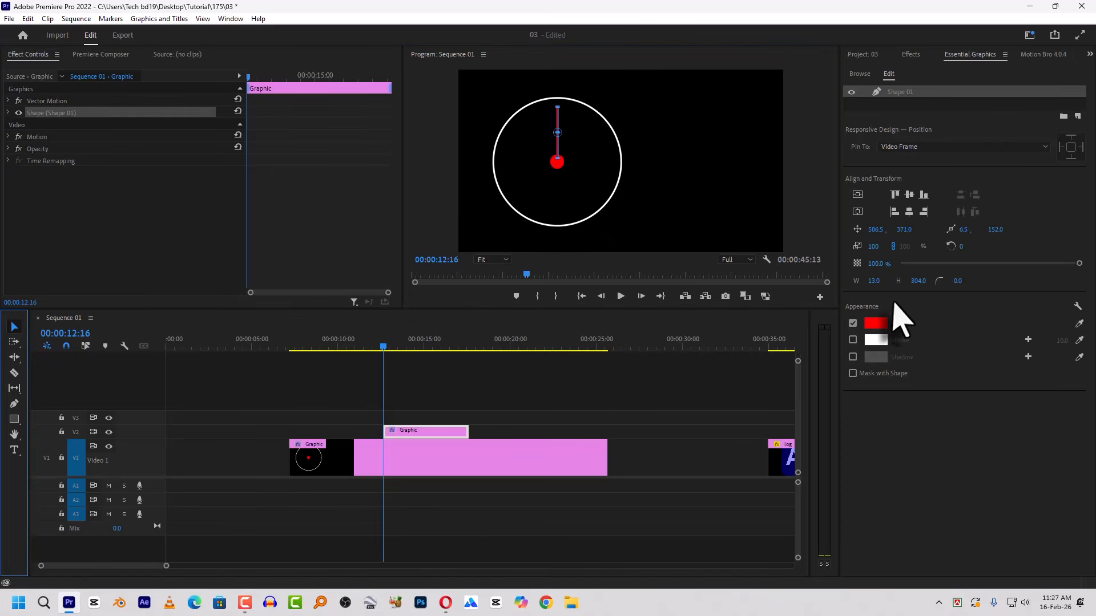
# - Change the thin rectangle's fill color to white
pyautogui.click(876, 323)
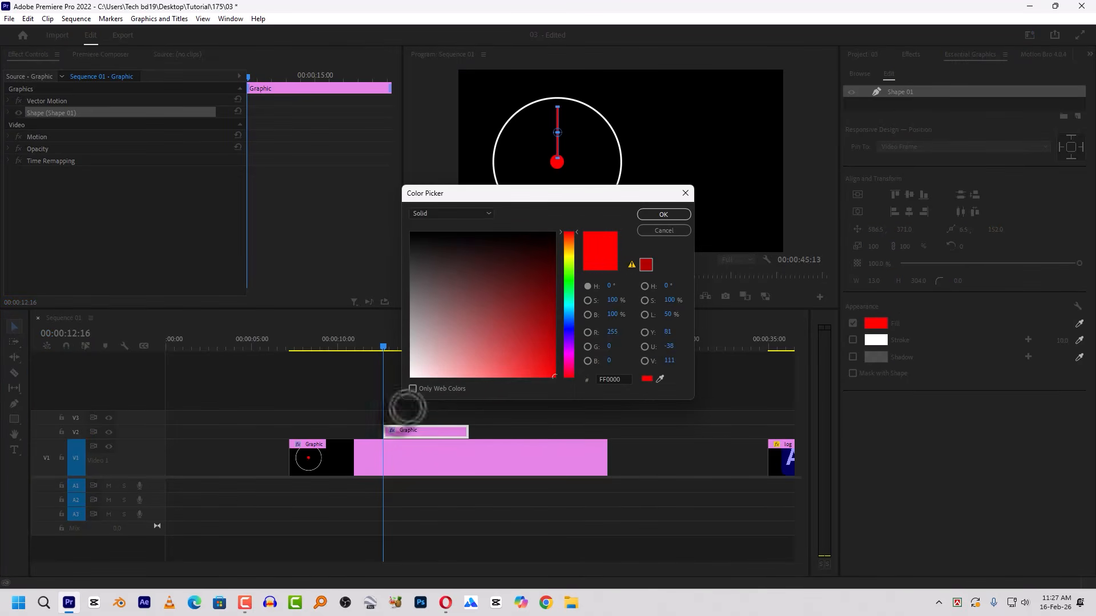
pyautogui.click(411, 376)
pyautogui.click(663, 214)
pyautogui.click(536, 417)
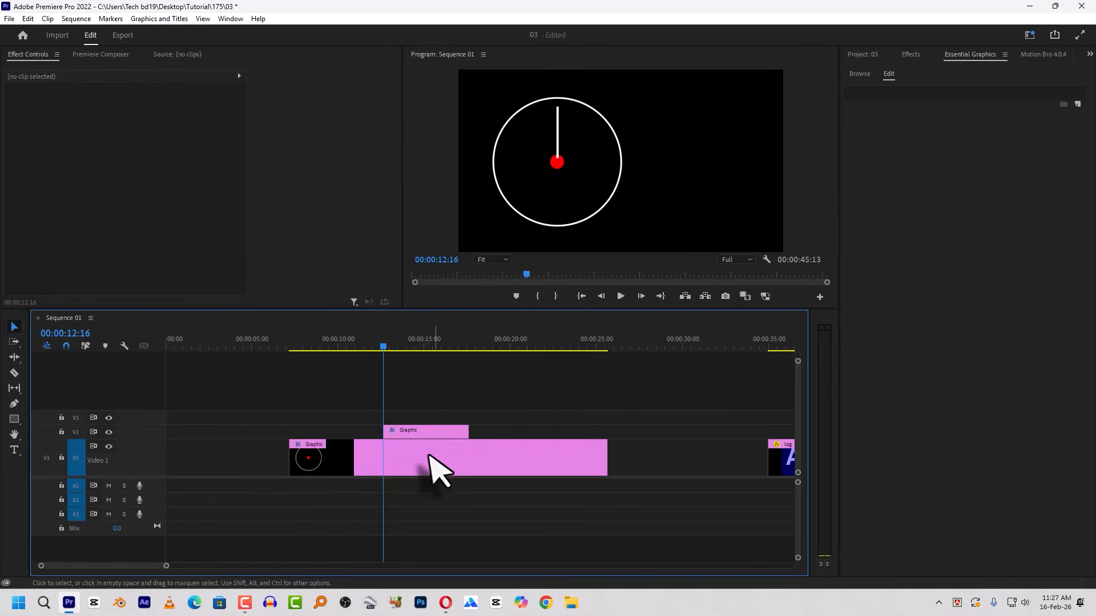
# - Extend the V2 graphic clip to span the full V1 graphic clip and display its Motion anchor point
pyautogui.moveTo(459, 432); pyautogui.dragTo(607, 434)
pyautogui.click(420, 342)
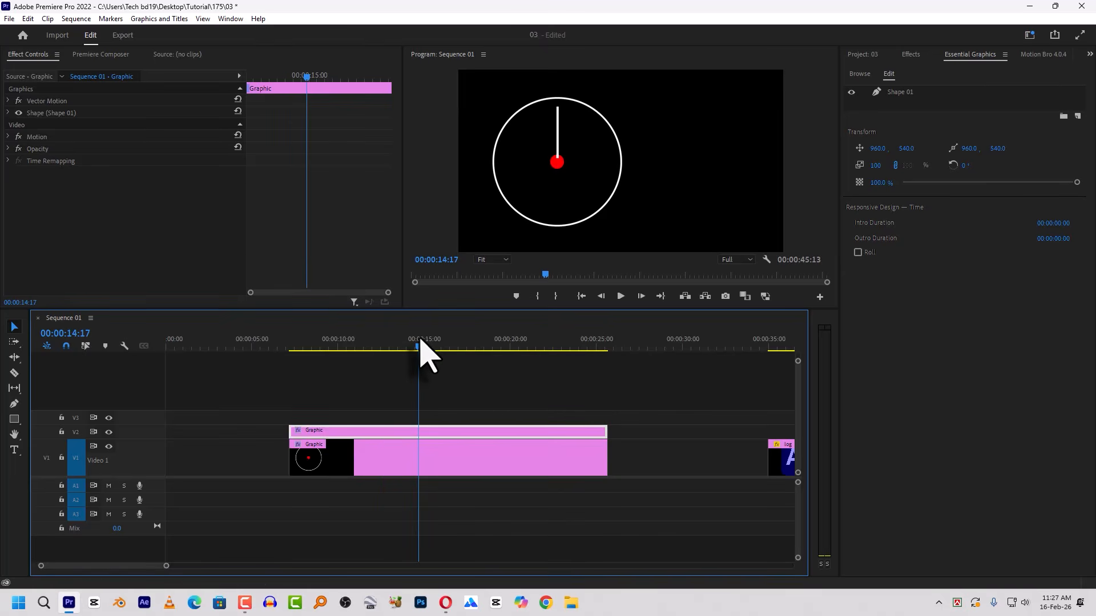
pyautogui.click(28, 137)
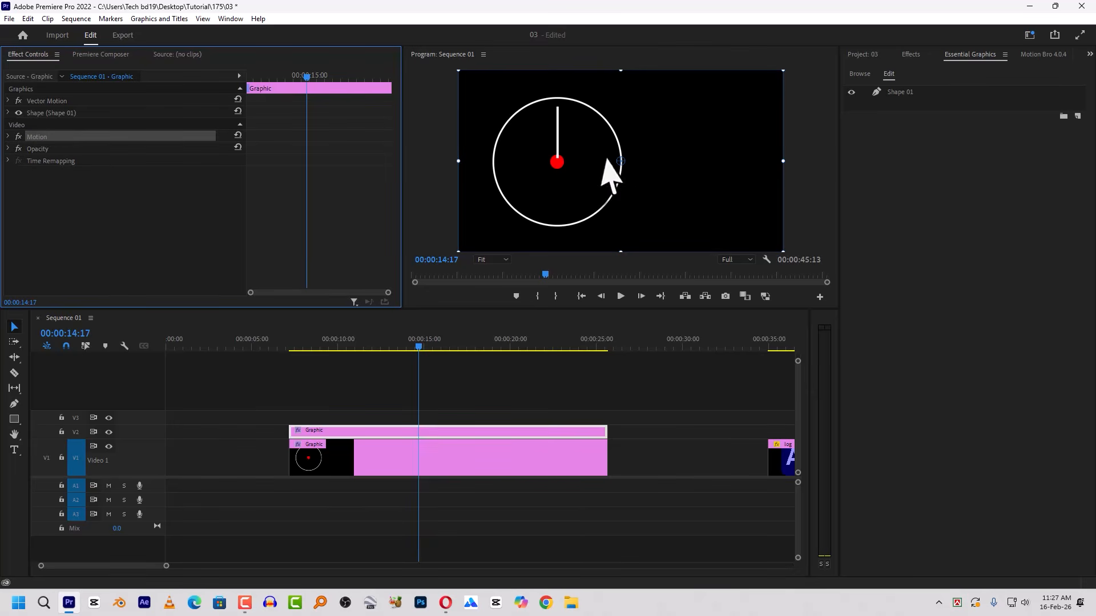
pyautogui.hotkey('shift', '7')
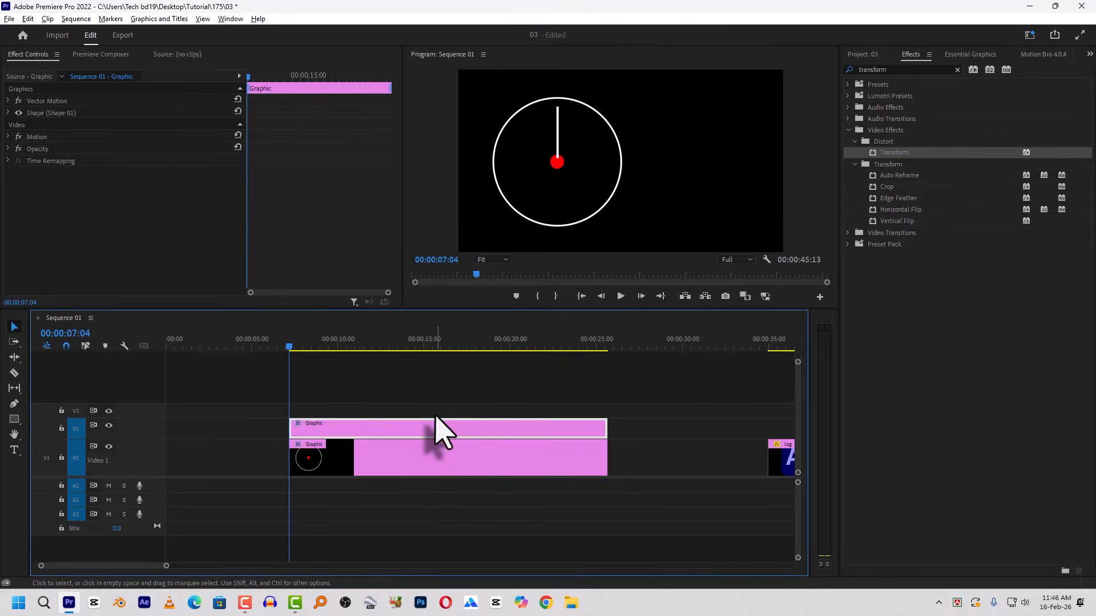
# - Keyframe the V2 graphic's Motion Rotation from 0 at 00:00:07:04 to 356° at the clip's end
pyautogui.click(8, 137)
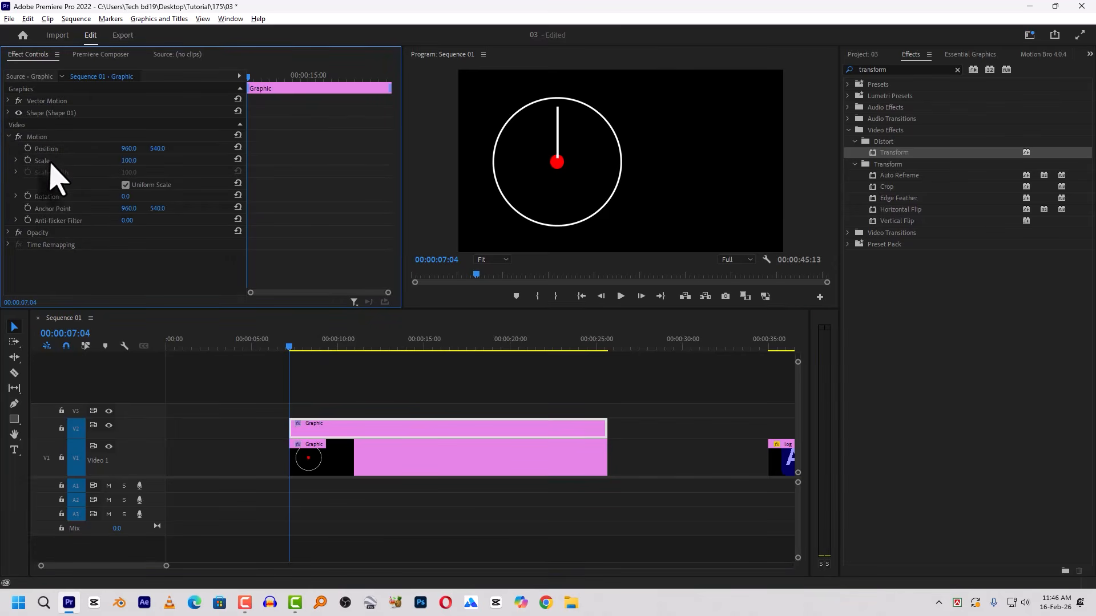
pyautogui.click(27, 196)
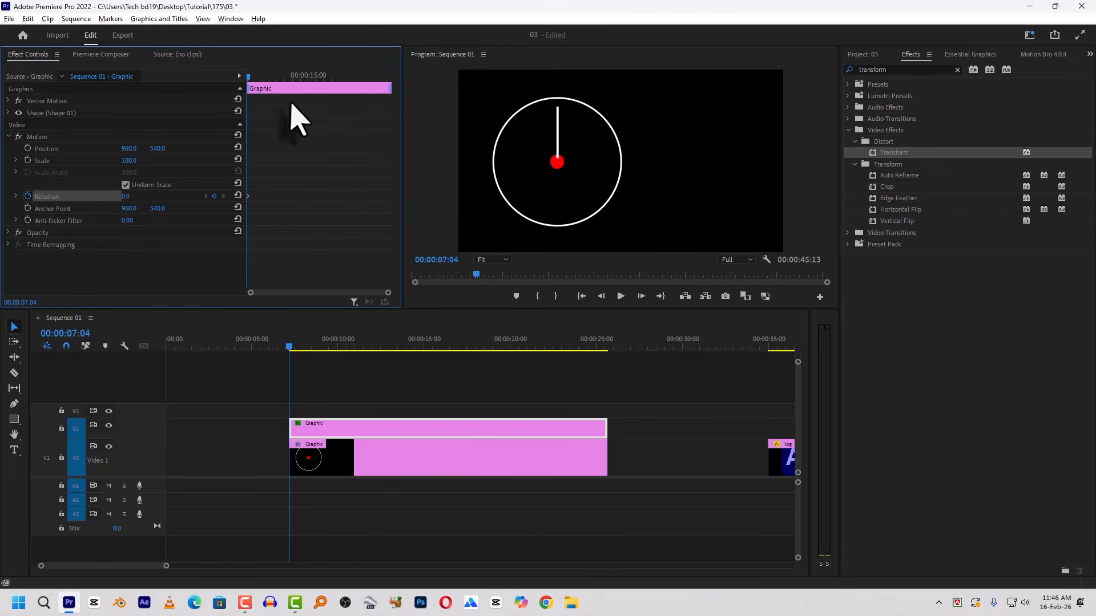
pyautogui.moveTo(272, 76); pyautogui.dragTo(292, 77)
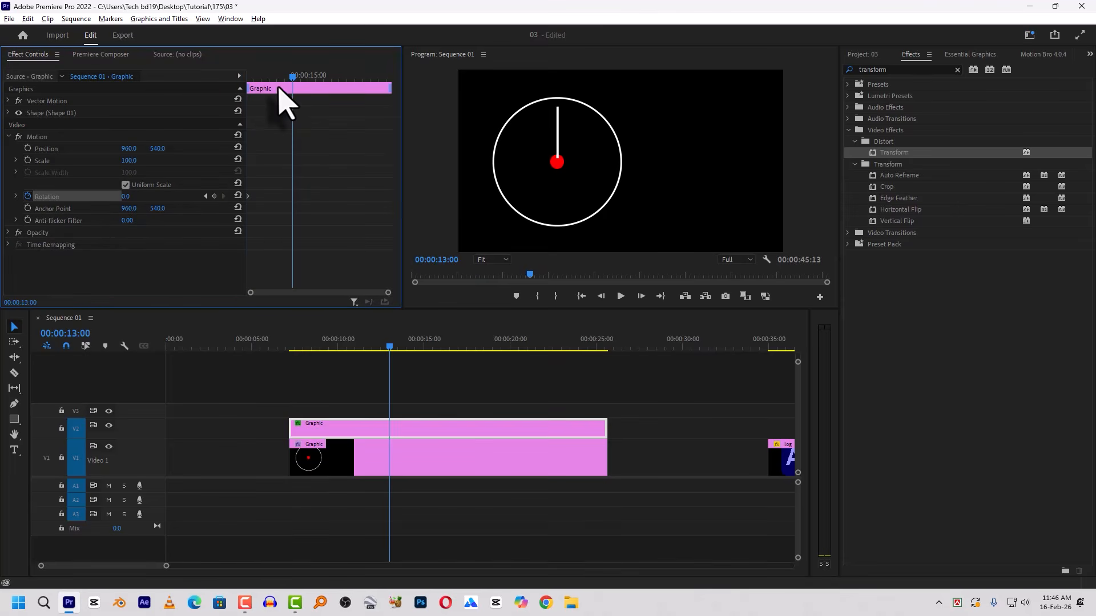
pyautogui.press('End')
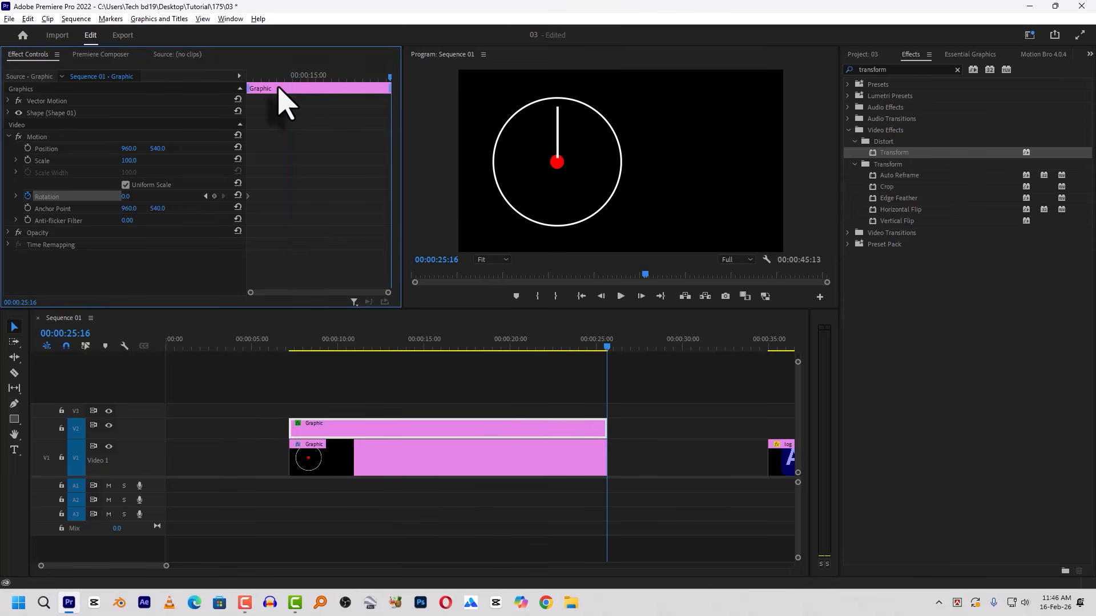
pyautogui.click(125, 197)
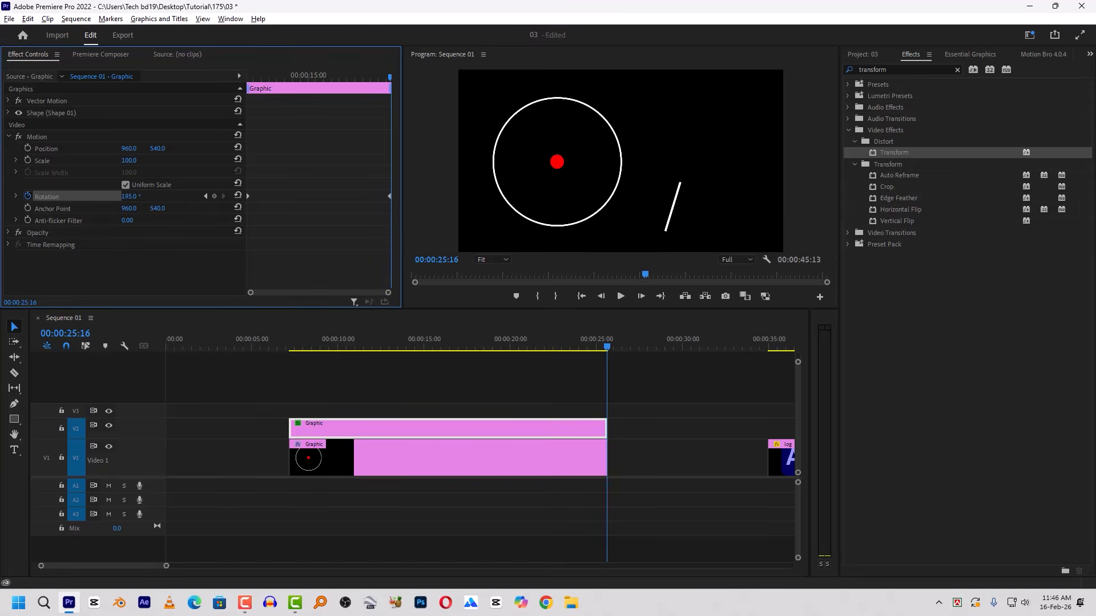
pyautogui.moveTo(126, 196); pyautogui.dragTo(134, 197)
# - Move the V2 graphic's Motion anchor point onto the red dot and preview the hand's rotation
pyautogui.click(38, 138)
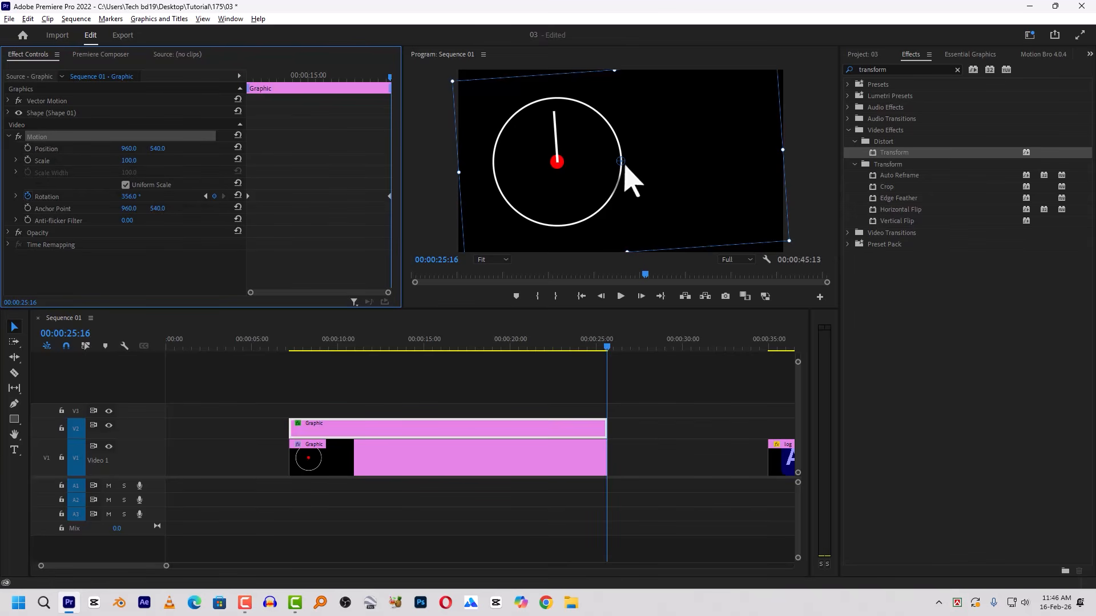
pyautogui.moveTo(616, 162); pyautogui.dragTo(557, 162)
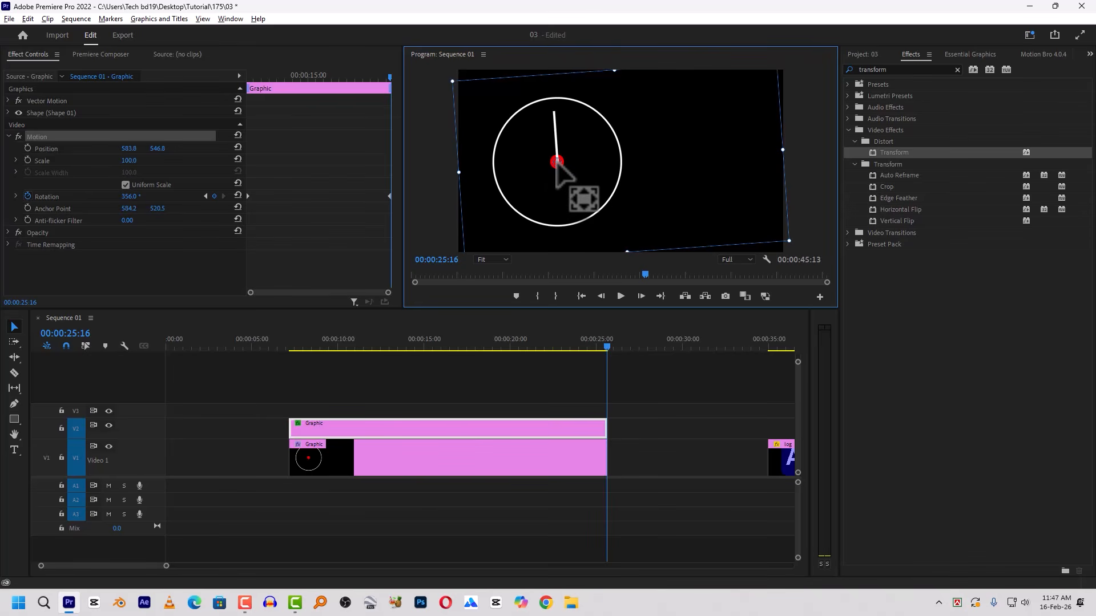
pyautogui.moveTo(357, 78); pyautogui.dragTo(243, 98)
pyautogui.press('space')
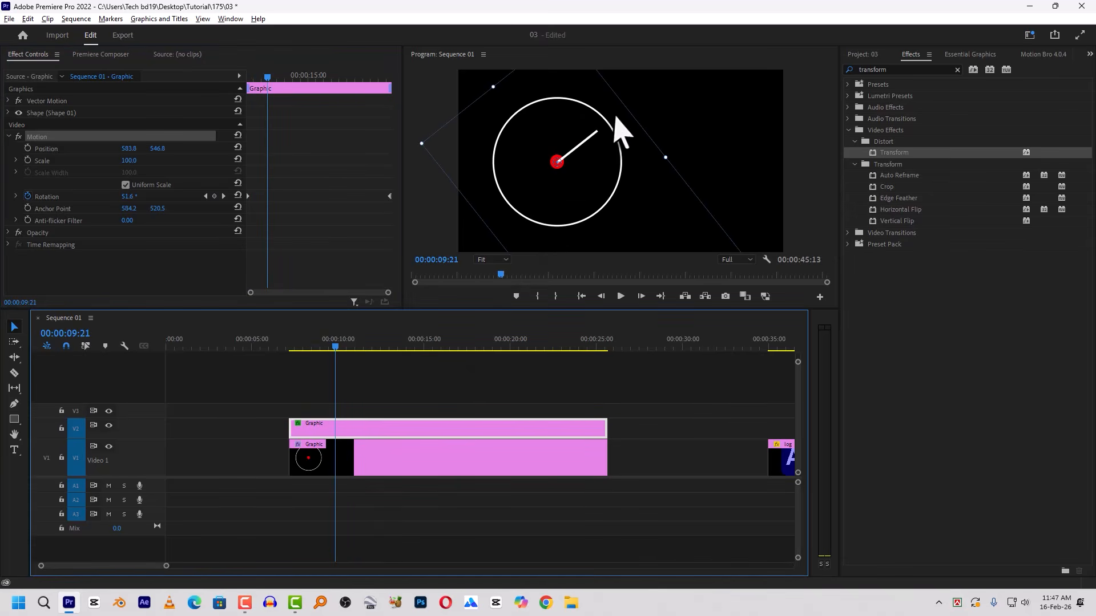
# - Move the logo clip to V3 above the graphics and extend it to match their full duration
pyautogui.moveTo(790, 465); pyautogui.dragTo(308, 414)
pyautogui.moveTo(454, 412); pyautogui.dragTo(600, 402)
pyautogui.click(406, 344)
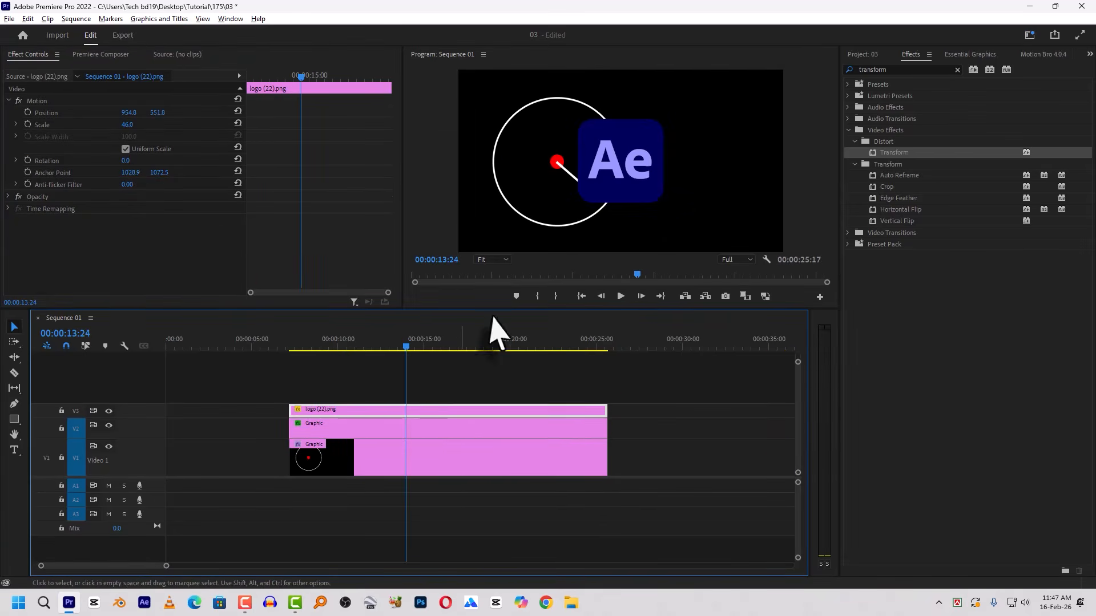
# - Scale the logo down to about 15.3 and position it on the ring's top edge at about 600.6, 138.4
pyautogui.click(657, 165)
pyautogui.moveTo(664, 203); pyautogui.dragTo(640, 171)
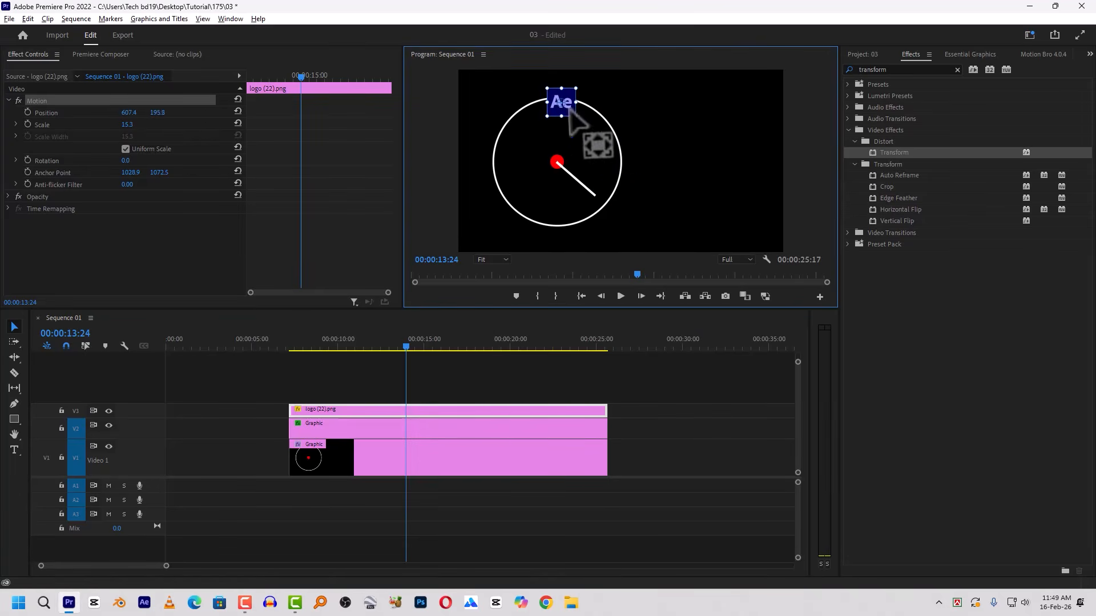
pyautogui.moveTo(569, 109); pyautogui.dragTo(568, 108)
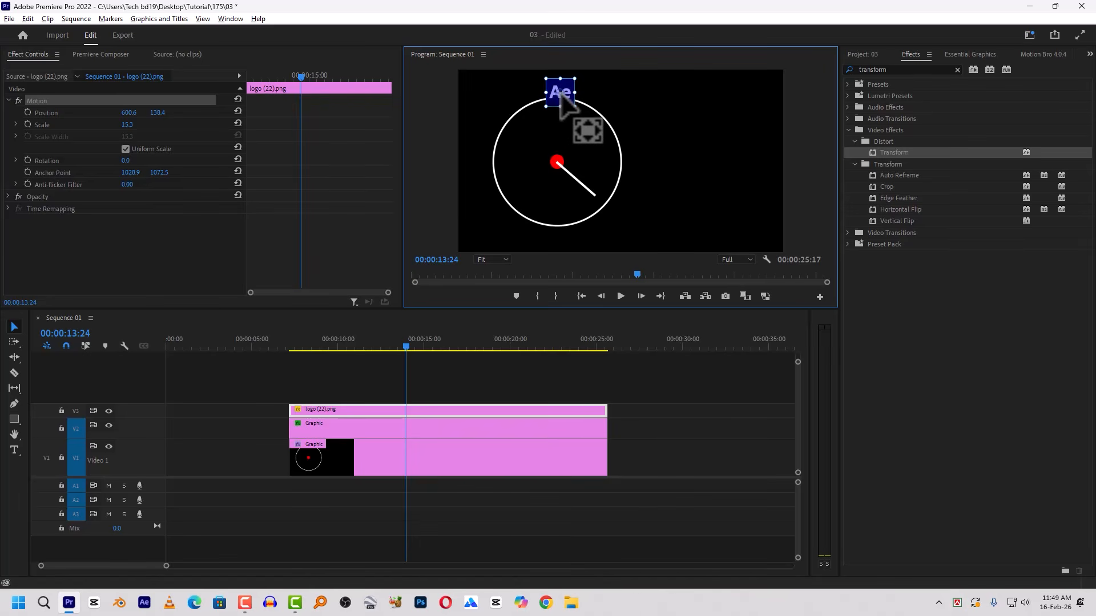
# - Move the logo's anchor point onto the red dot and add a Rotation keyframe of 0 at the clip's start, 00:00:07:04
pyautogui.moveTo(560, 94); pyautogui.dragTo(556, 161)
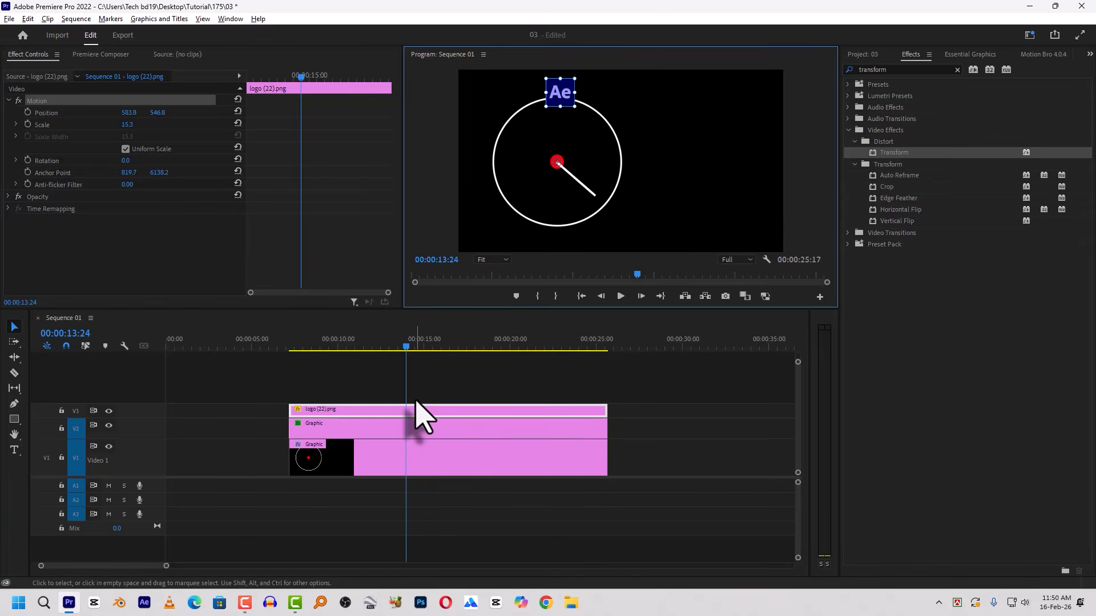
pyautogui.click(75, 412)
pyautogui.press('Up')
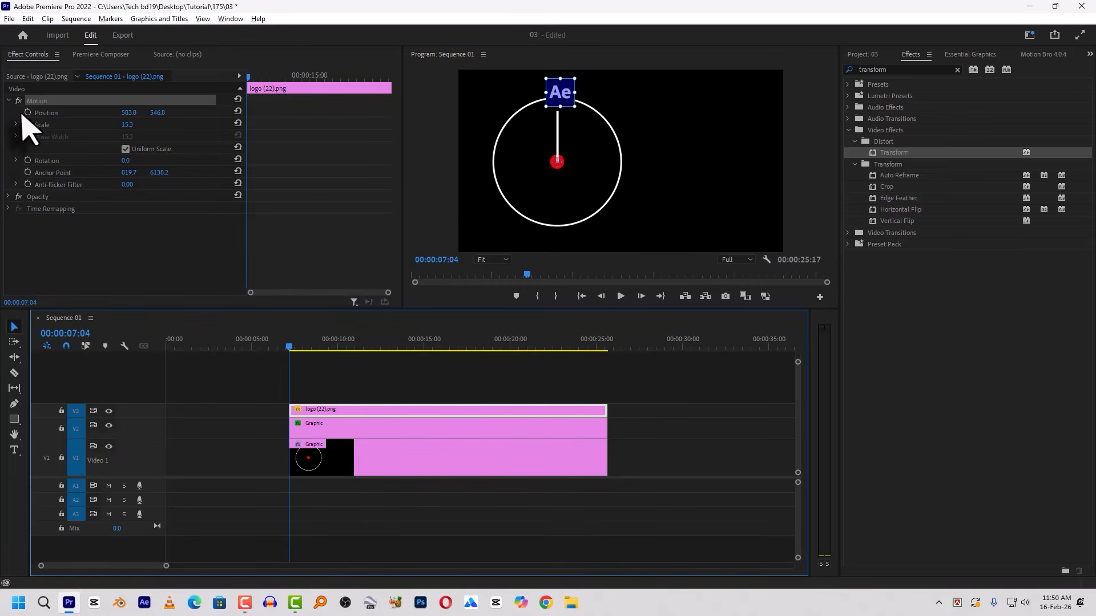
pyautogui.click(28, 160)
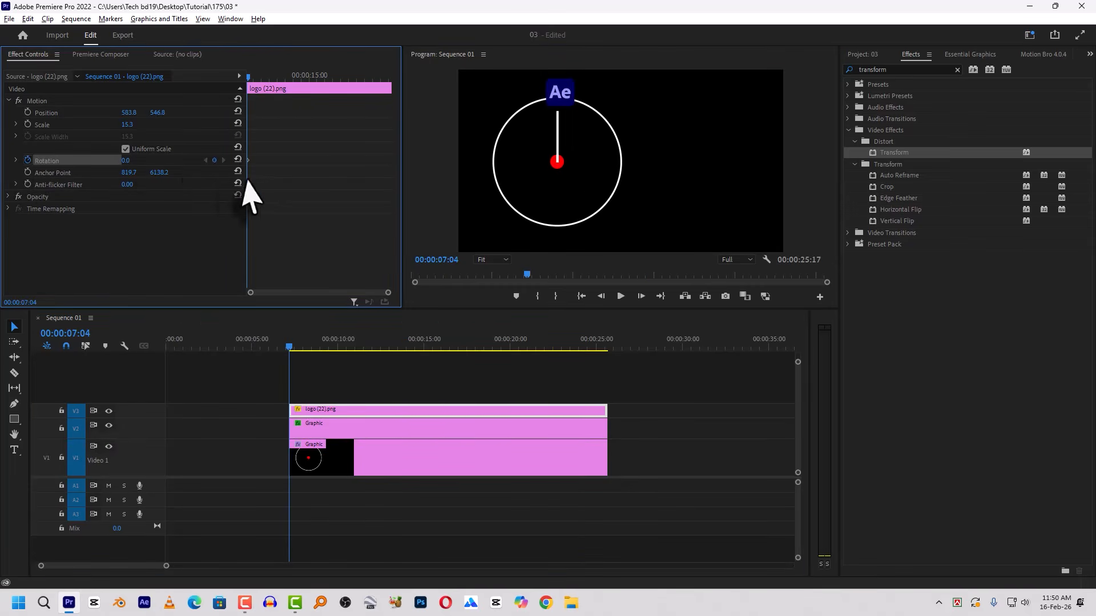
# - Set the logo's Rotation to 353° at the clip's end, 00:00:25:16, and preview its rotation from near the start
pyautogui.click(456, 342)
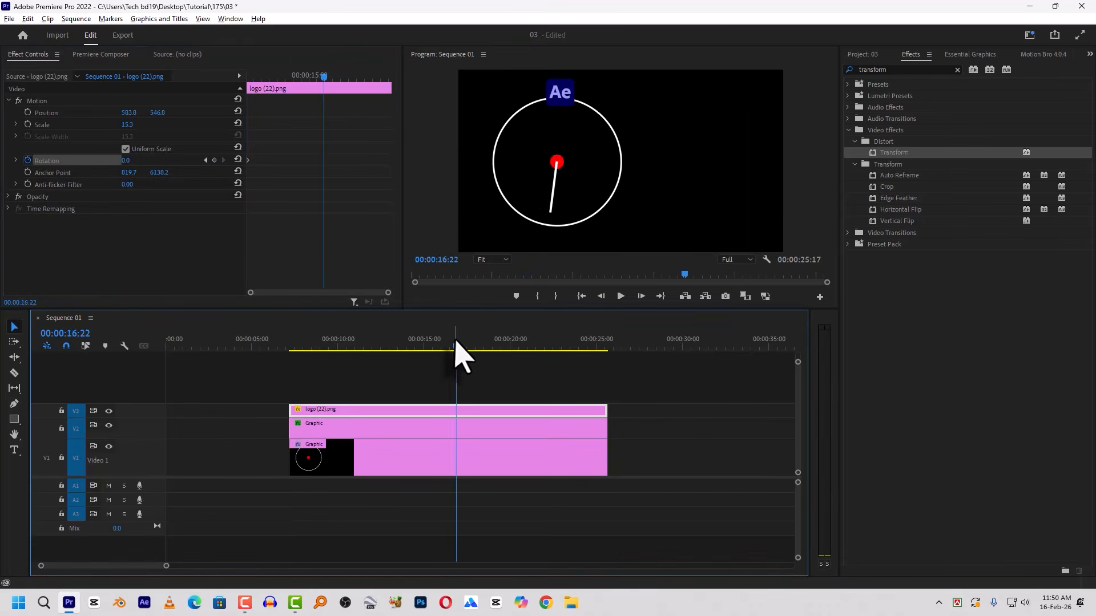
pyautogui.press('Down')
pyautogui.press('Left')
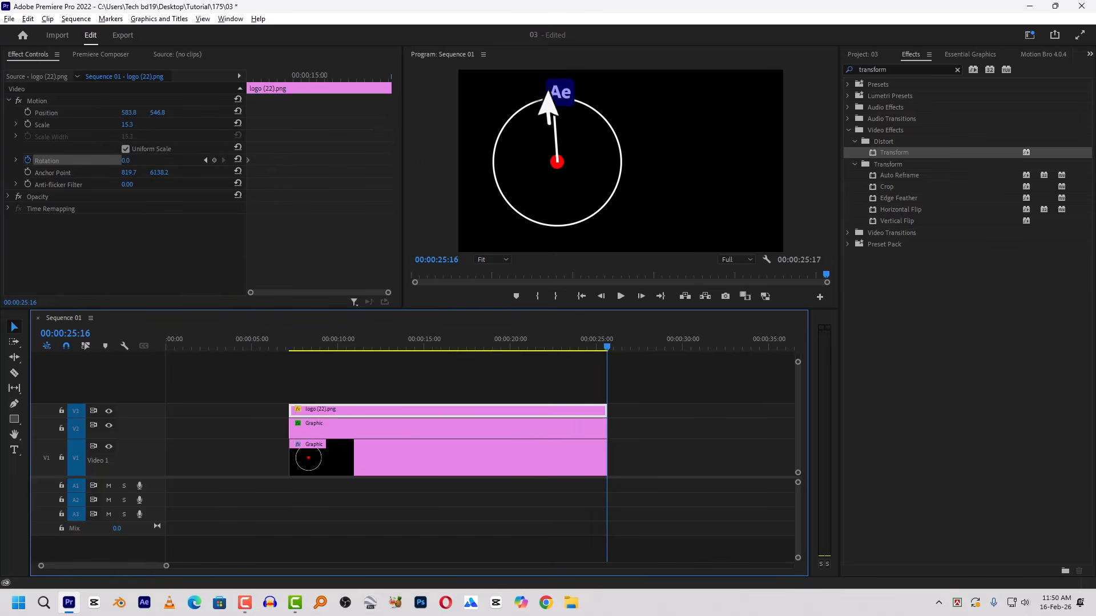
pyautogui.moveTo(124, 163); pyautogui.dragTo(326, 163)
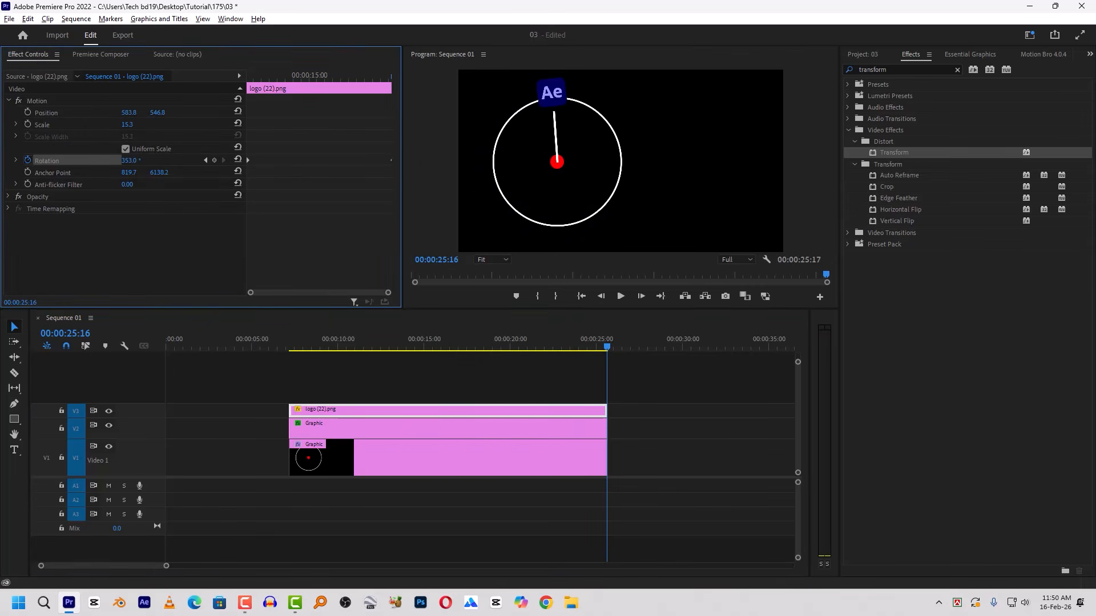
pyautogui.click(293, 346)
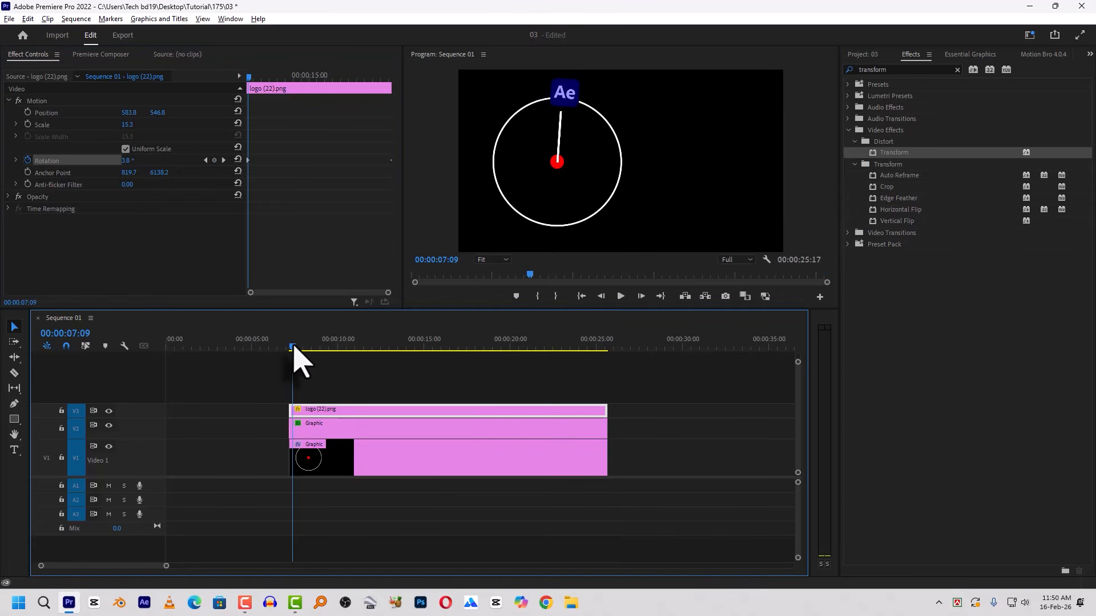
pyautogui.press('space')
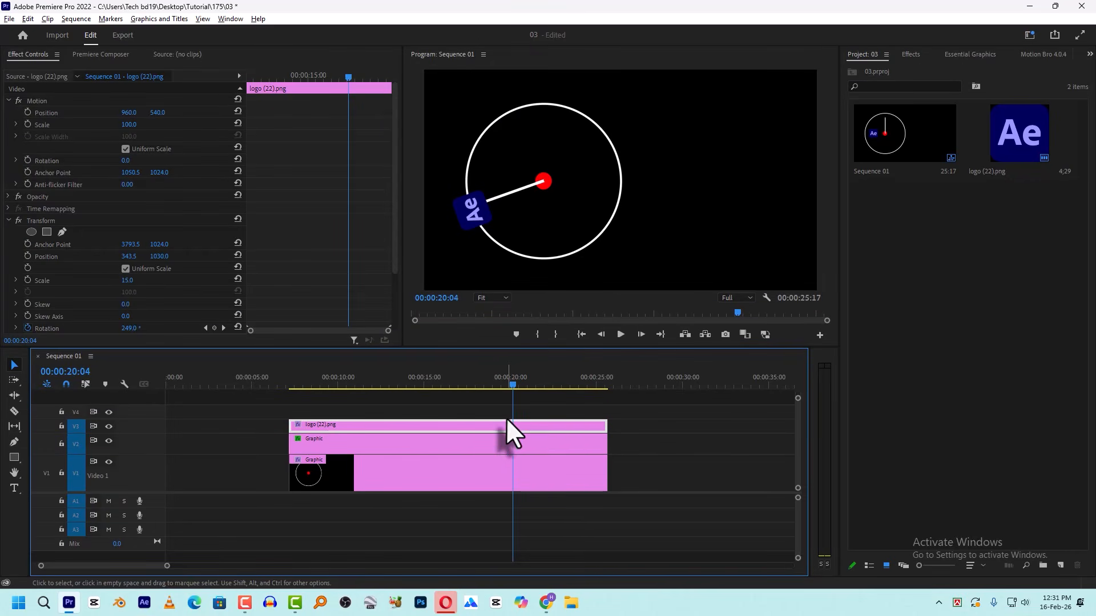
# - Remove the logo clip from V3, and import thumb copy.jpg onto V1 after the graphics
pyautogui.click(747, 413)
pyautogui.click(553, 436)
pyautogui.hotkey('ctrl', 'i')
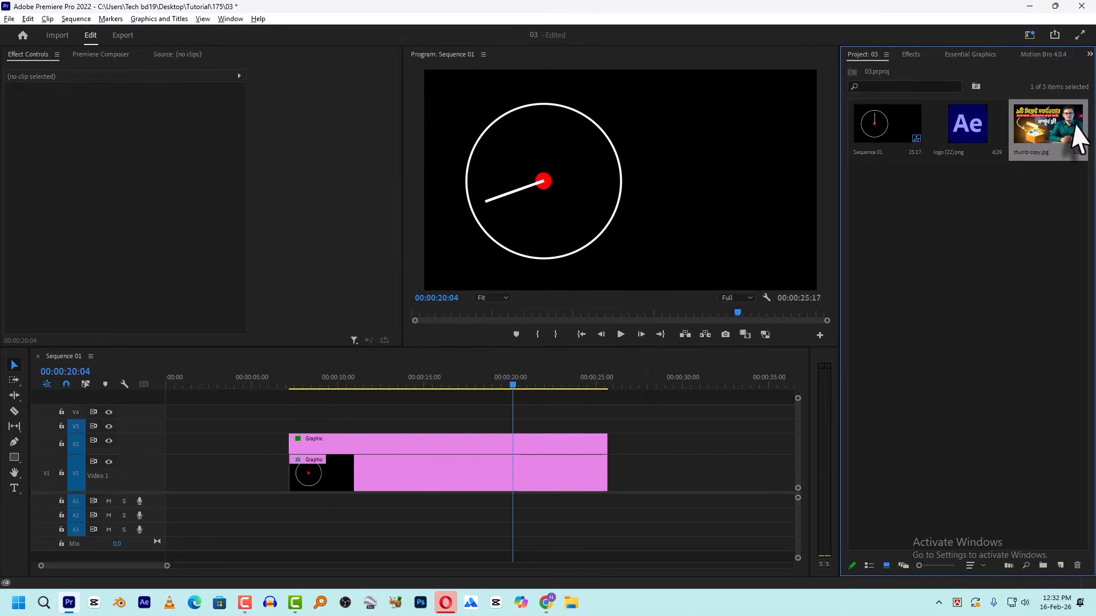
pyautogui.moveTo(998, 216); pyautogui.dragTo(656, 477)
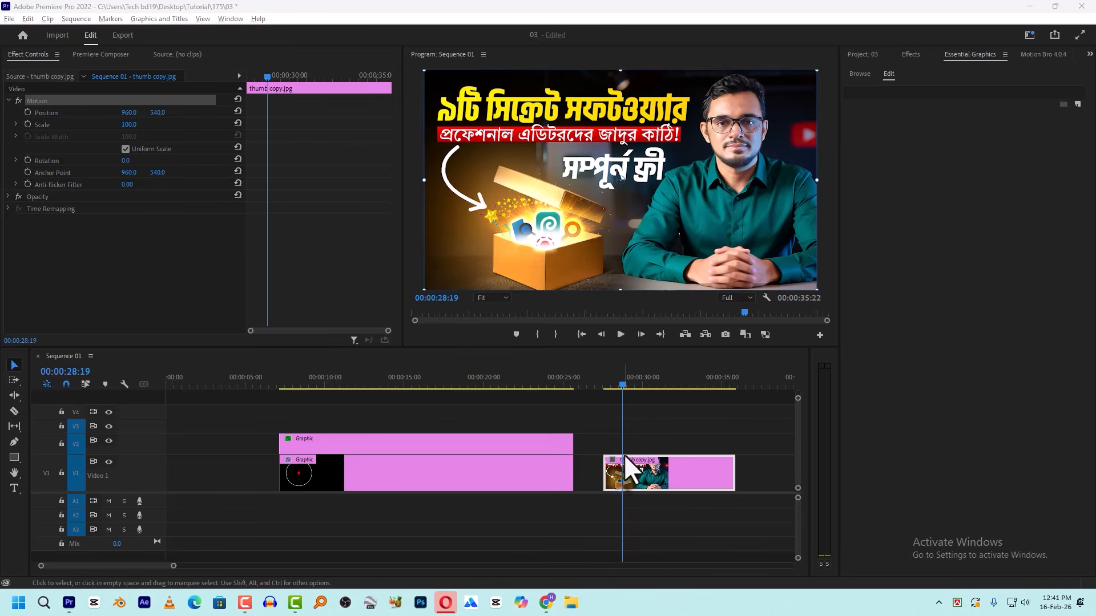
# - Move the thumbnail image's anchor point onto the icons in the open box, at about 600, 787, with the playhead at the clip's start
pyautogui.click(627, 469)
pyautogui.press('Up')
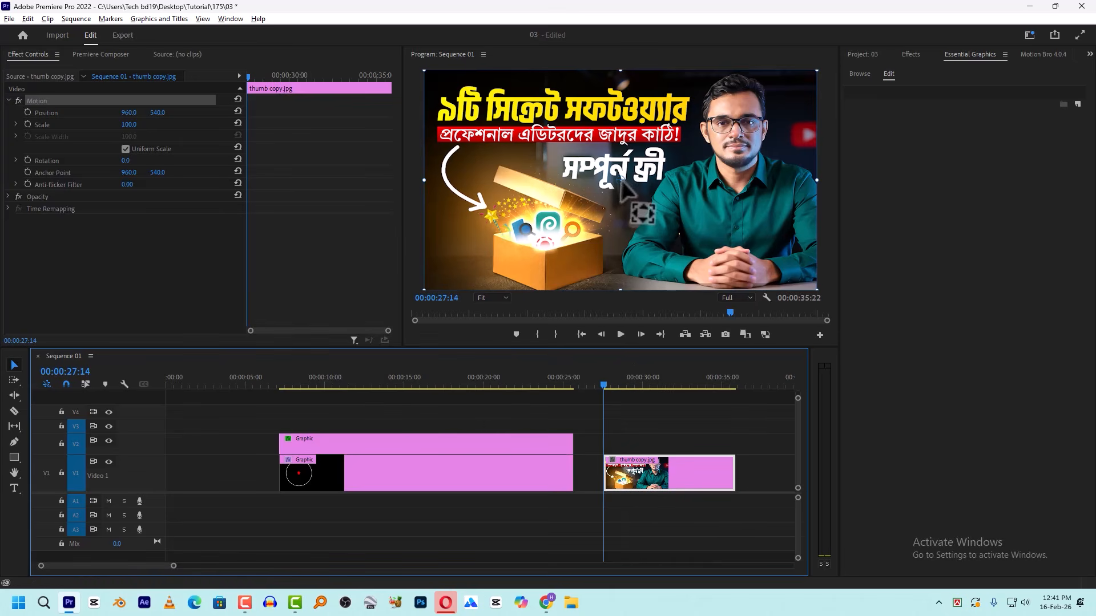
pyautogui.moveTo(621, 180); pyautogui.dragTo(548, 233)
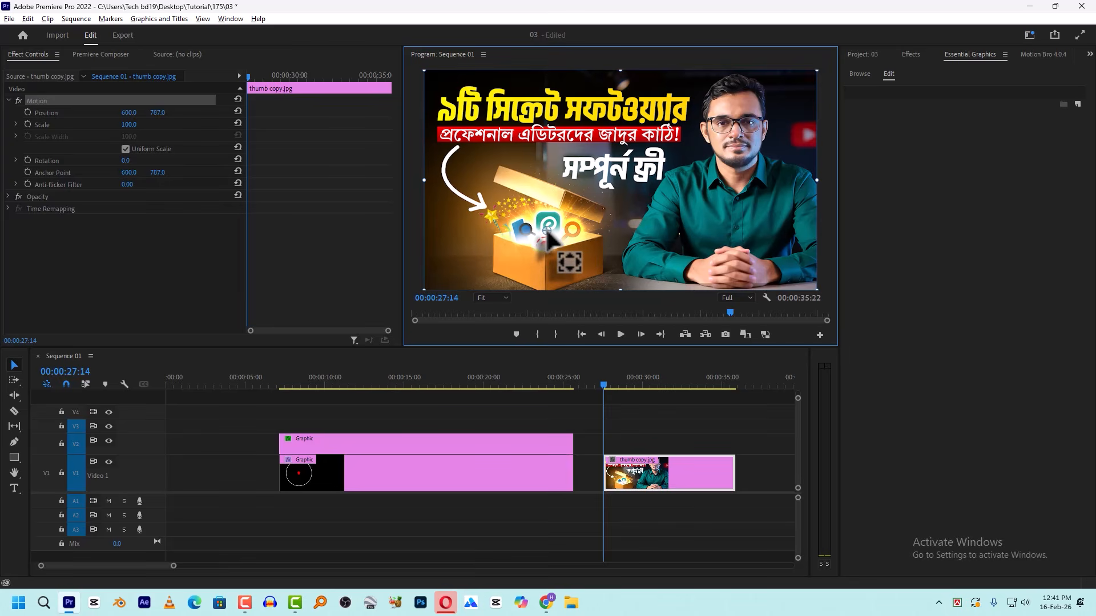
# - Keyframe the thumbnail's Scale from 100 at 00:00:27:14 to 187 at 00:00:29:10, and scrub through the zoom
pyautogui.click(27, 124)
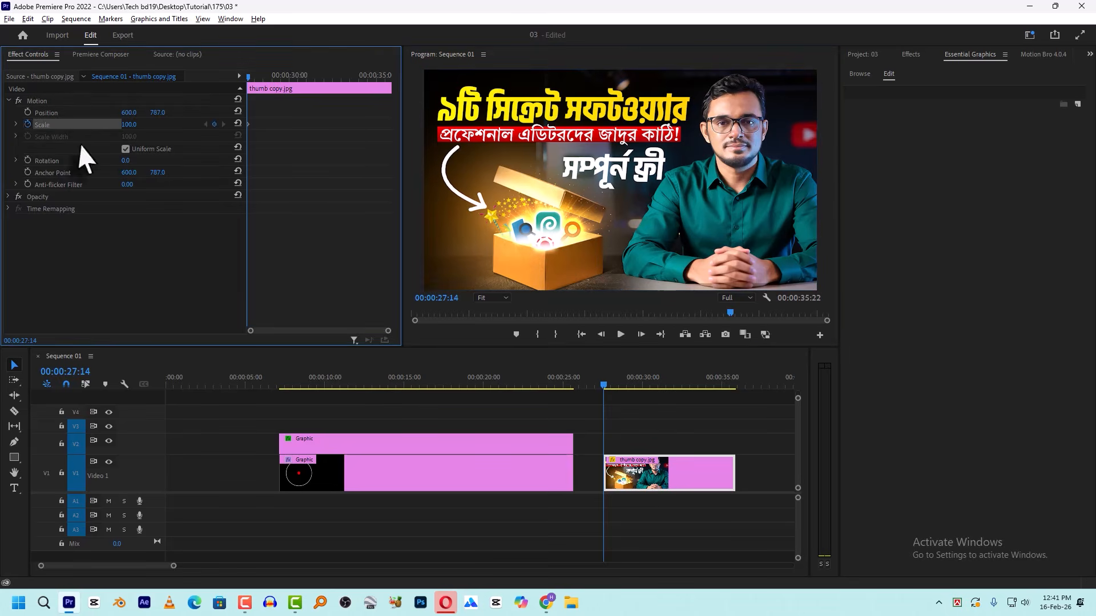
pyautogui.moveTo(258, 77); pyautogui.dragTo(278, 81)
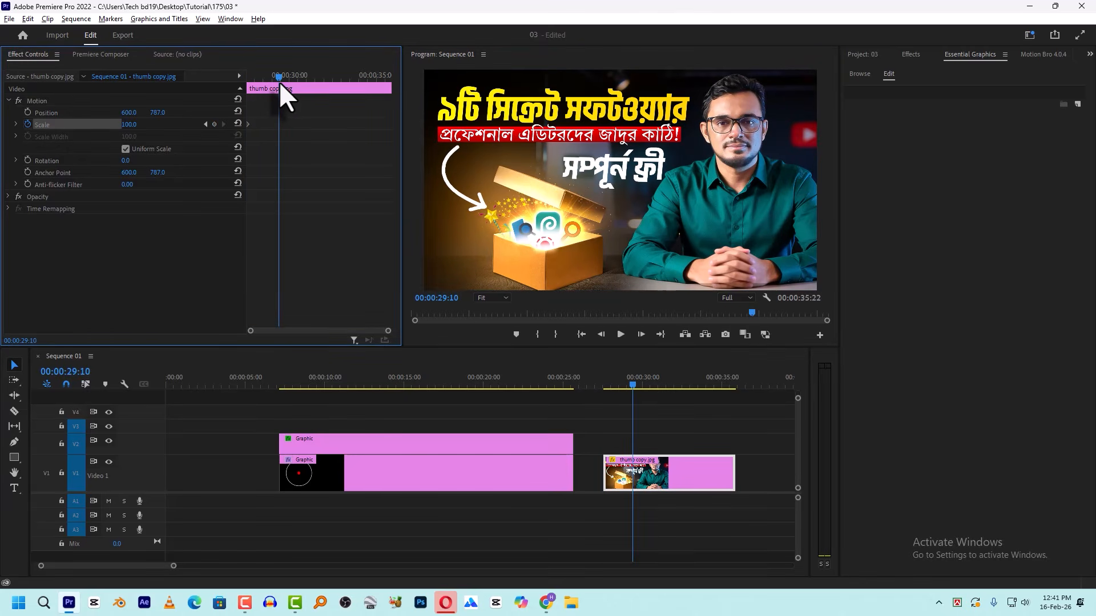
pyautogui.moveTo(132, 125); pyautogui.dragTo(182, 125)
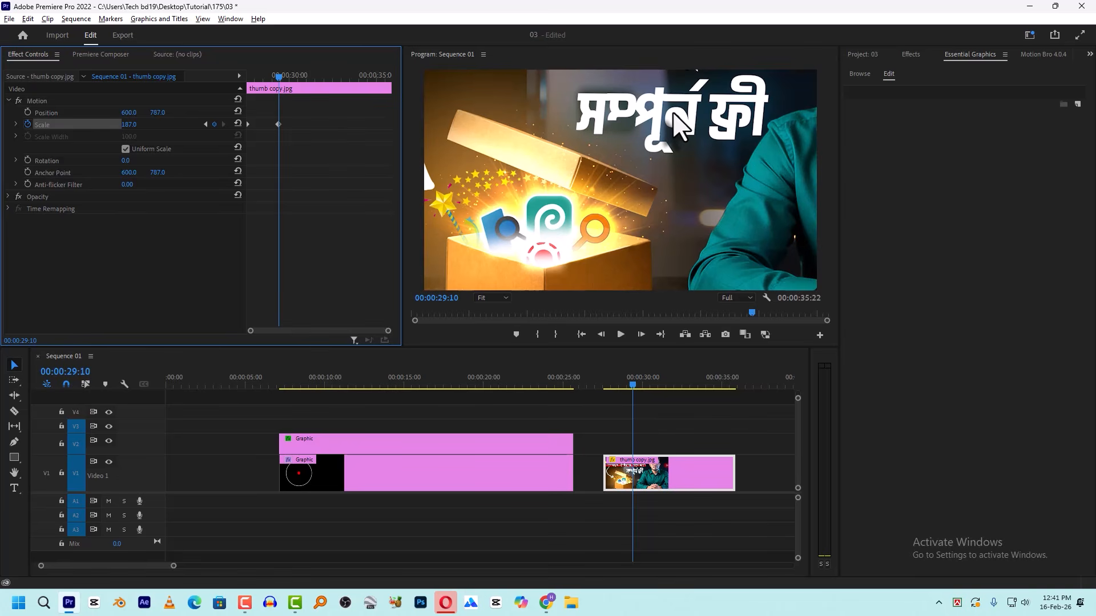
pyautogui.moveTo(268, 77)
pyautogui.mouseDown()
pyautogui.moveTo(244, 81)
pyautogui.moveTo(250, 88)
pyautogui.mouseUp()
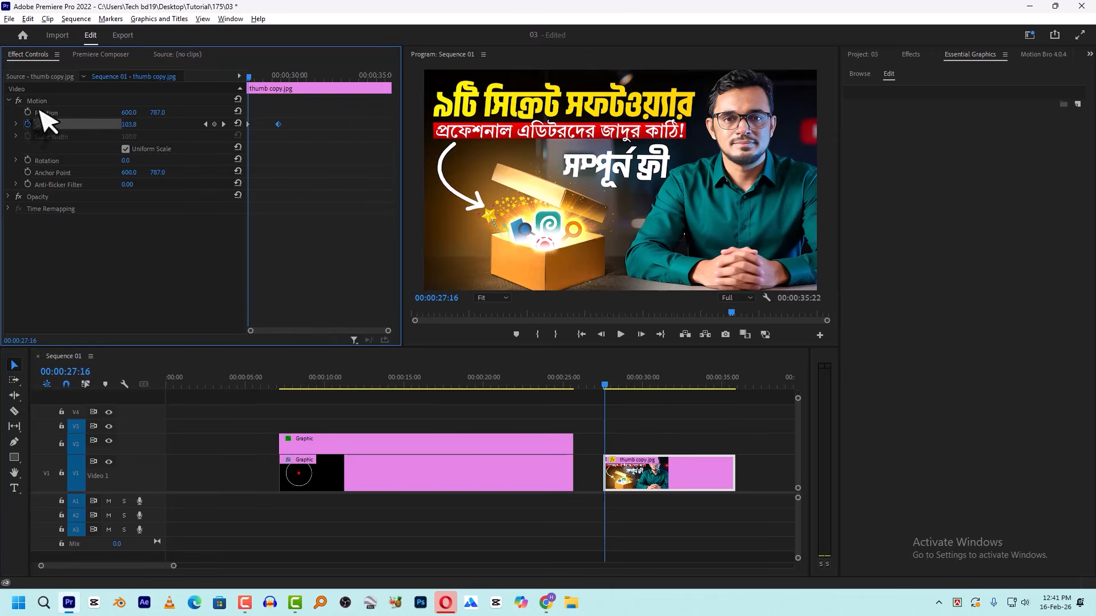
pyautogui.moveTo(258, 77); pyautogui.dragTo(265, 79)
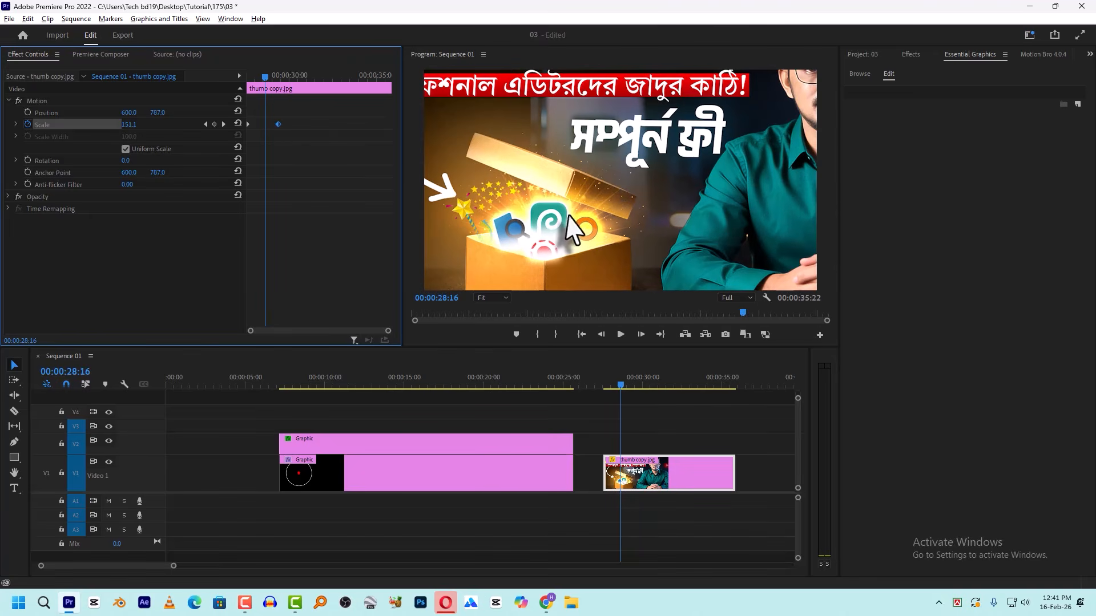